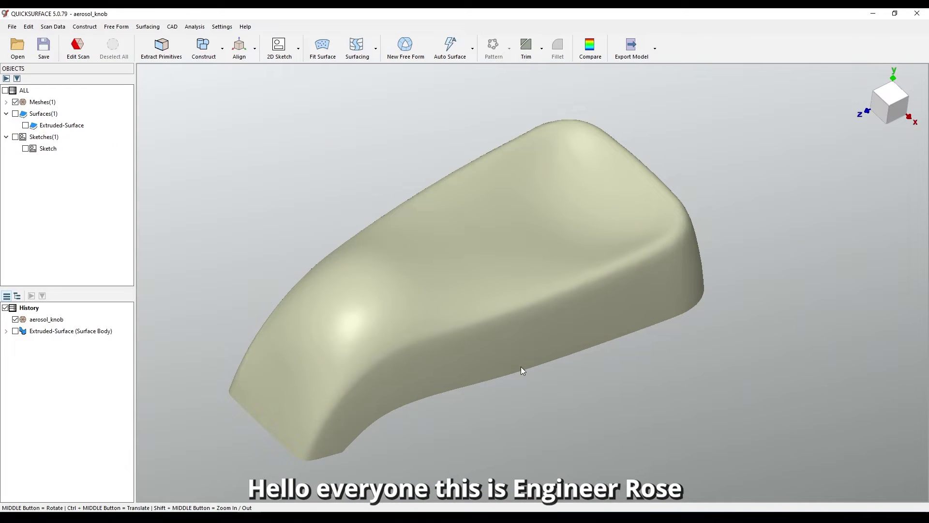
Step: Create a New Free Form surface and snap a four-sided face onto the knob's front lower corner
middle_click_drag(520, 367, 606, 411)
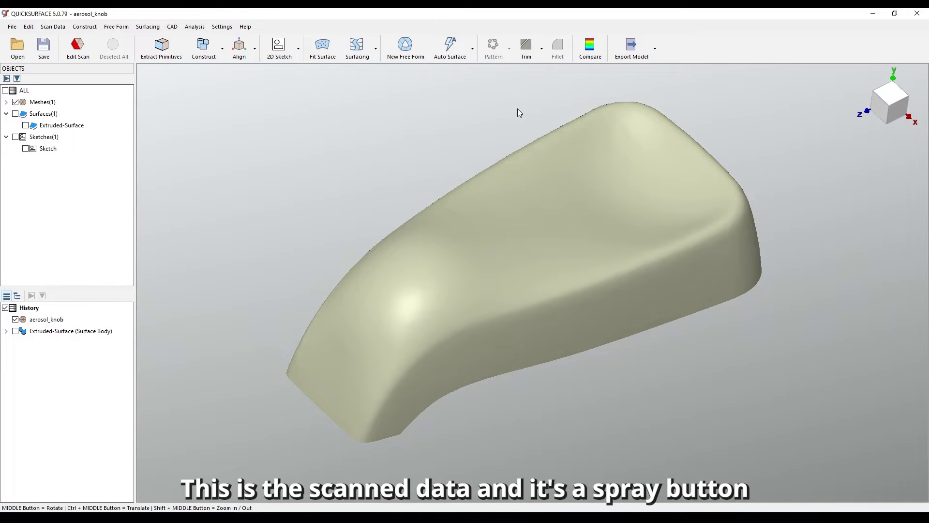
mouse_move(583, 314)
middle_mouse_down()
mouse_move(661, 226)
mouse_move(791, 354)
mouse_move(375, 239)
mouse_move(288, 355)
mouse_move(675, 308)
mouse_move(868, 179)
middle_mouse_up()
mouse_move(891, 101)
left_click(901, 94)
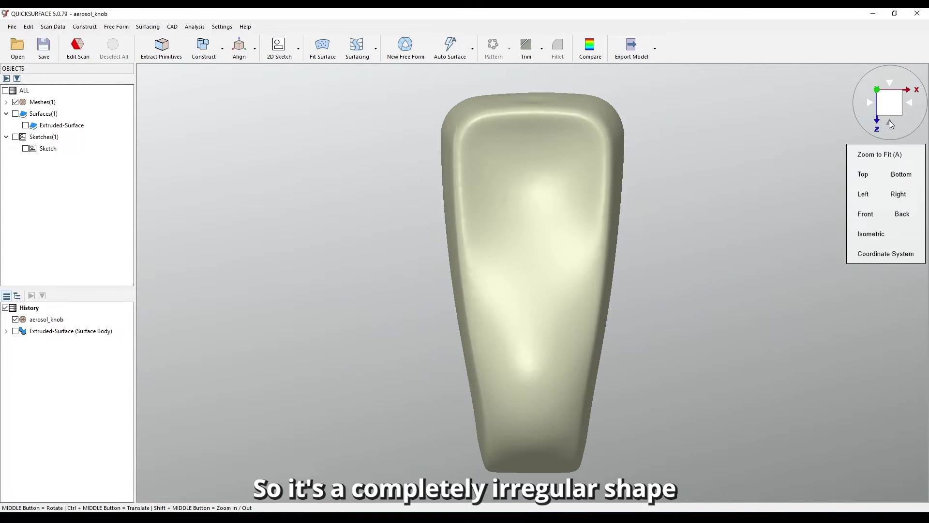
left_click(913, 106)
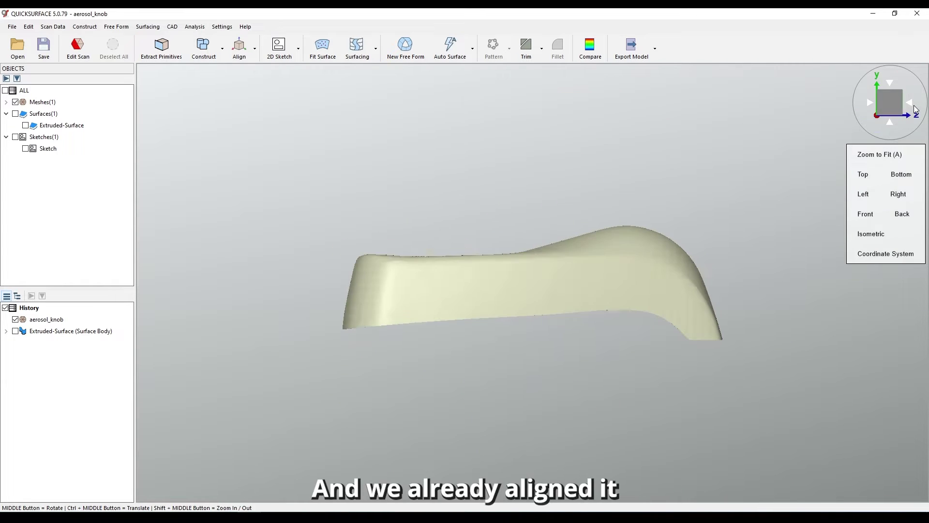
mouse_move(728, 207)
middle_mouse_down()
mouse_move(802, 318)
mouse_move(375, 356)
mouse_move(573, 234)
middle_mouse_up()
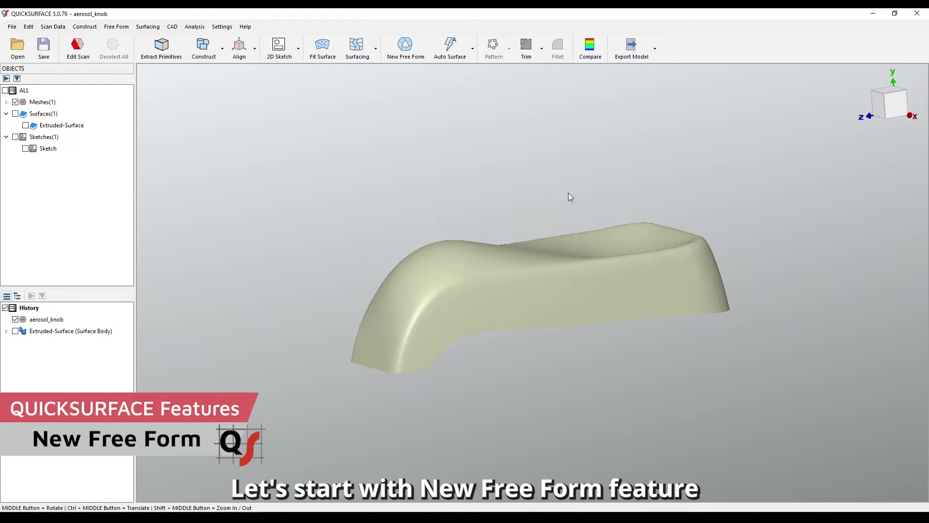
left_click(405, 48)
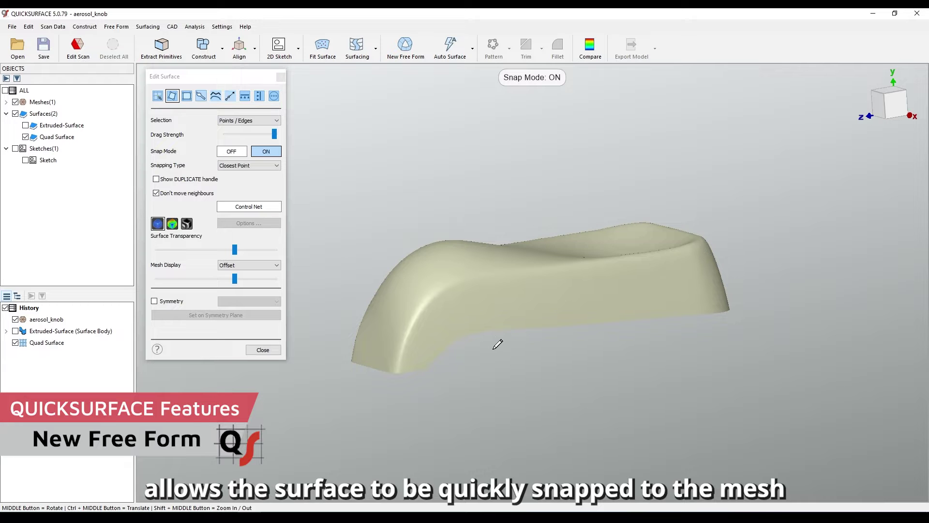
scroll(497, 345, "up", 2)
scroll(486, 337, "up", 2)
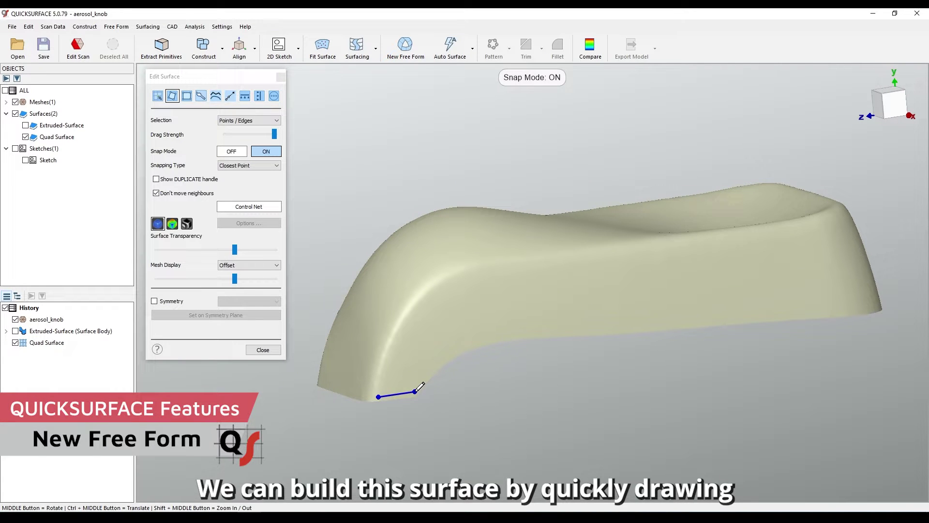
left_click(446, 352)
left_click(407, 331)
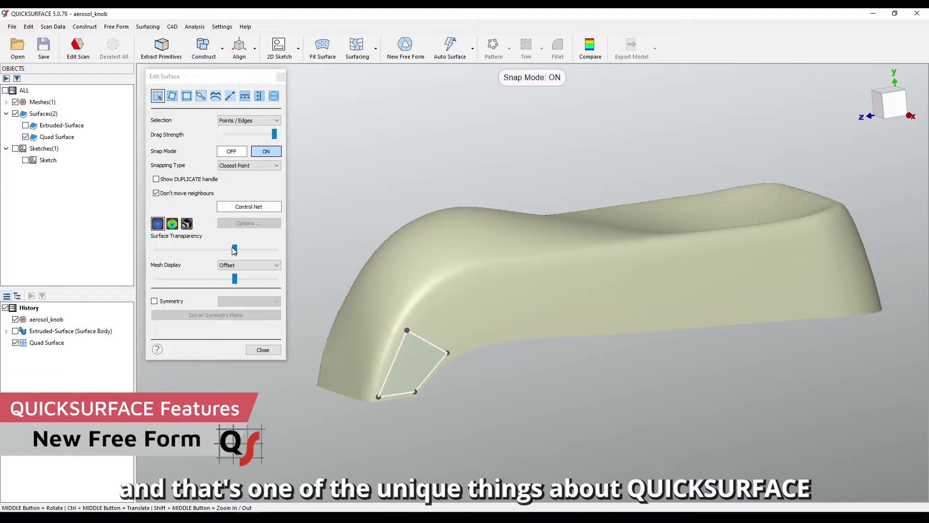
Step: Lower the surface transparency and add a second face, snapping its top middle point to the scan
left_click_drag(234, 250, 208, 251)
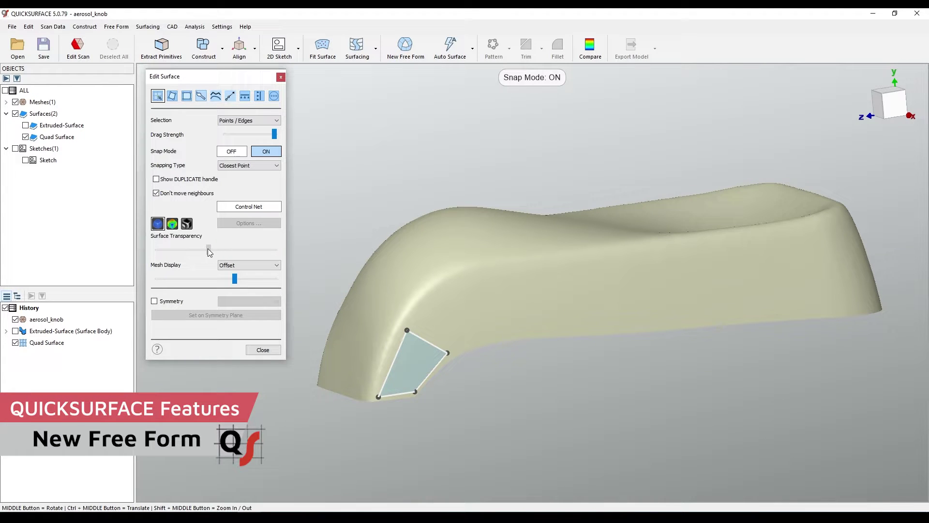
middle_click_drag(538, 276, 568, 275)
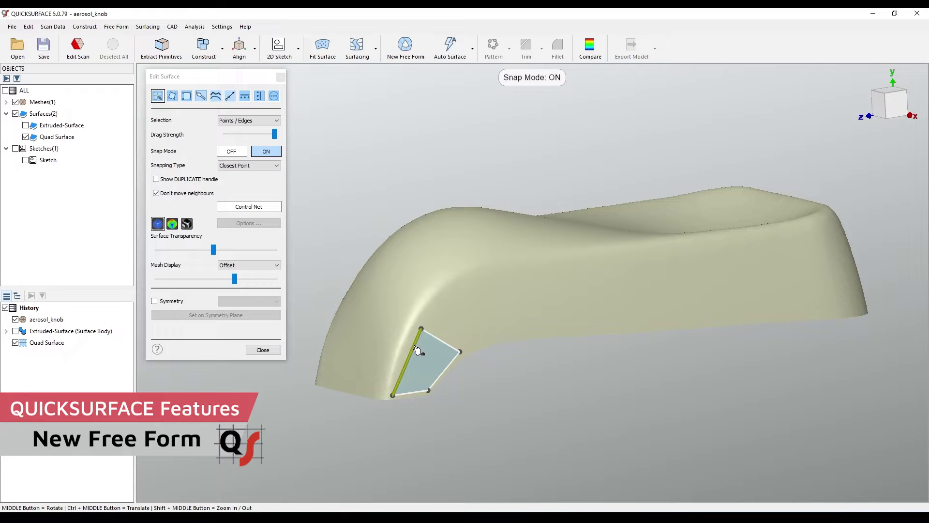
left_click_drag(415, 348, 363, 333)
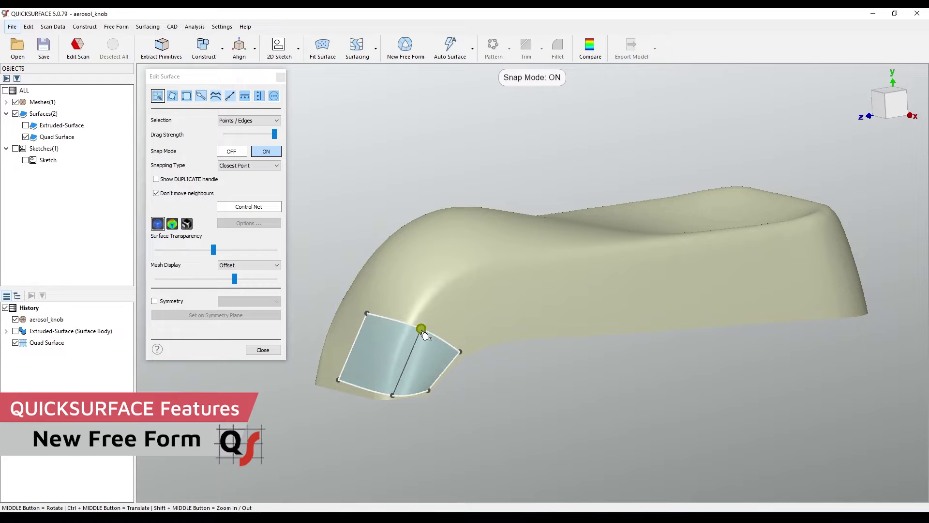
left_click_drag(423, 333, 410, 331)
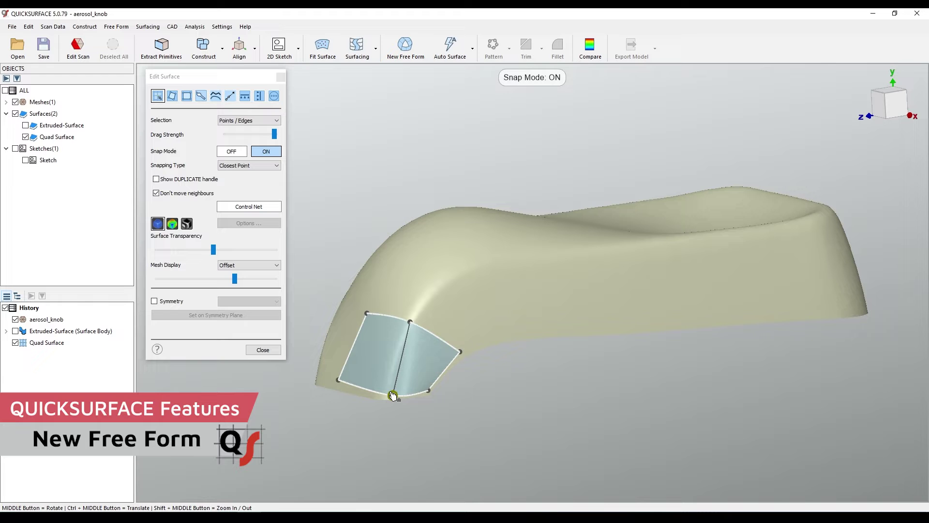
Step: Add faces from two boundary edges and snap the new corner and right edge onto the scan
mouse_move(551, 281)
middle_mouse_down()
mouse_move(349, 225)
mouse_move(494, 326)
middle_mouse_up()
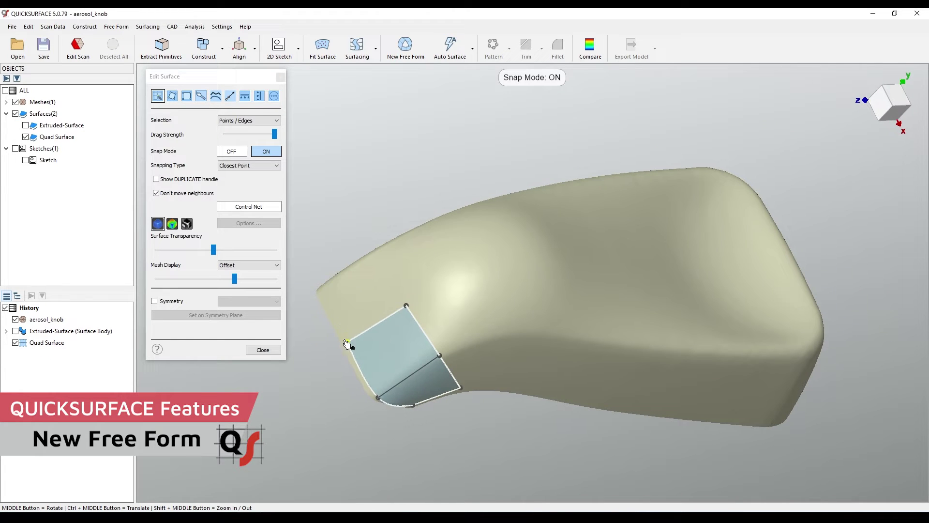
middle_click_drag(347, 344, 571, 318)
left_click(477, 342)
mouse_move(476, 343)
left_mouse_down()
mouse_move(523, 363)
mouse_move(566, 368)
left_mouse_up()
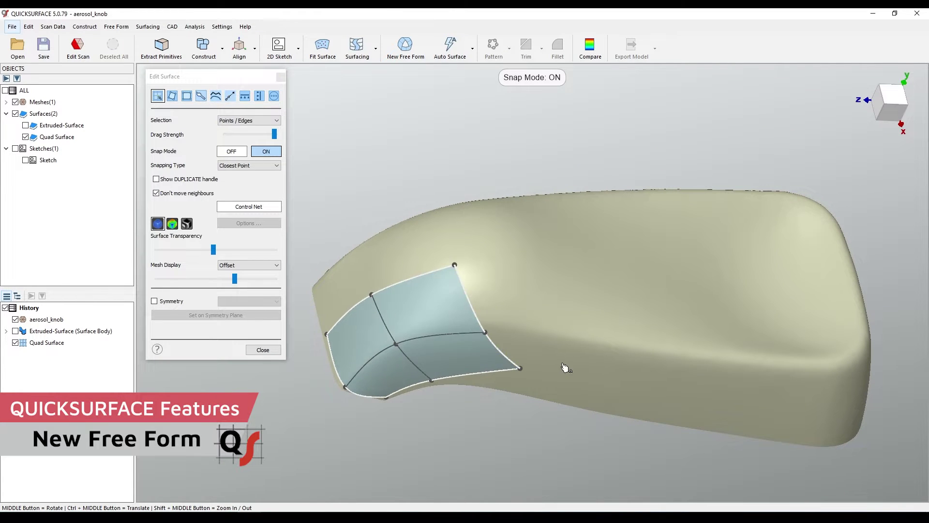
middle_click_drag(565, 367, 523, 348)
left_click_drag(516, 356, 489, 377)
left_click_drag(471, 312, 464, 296)
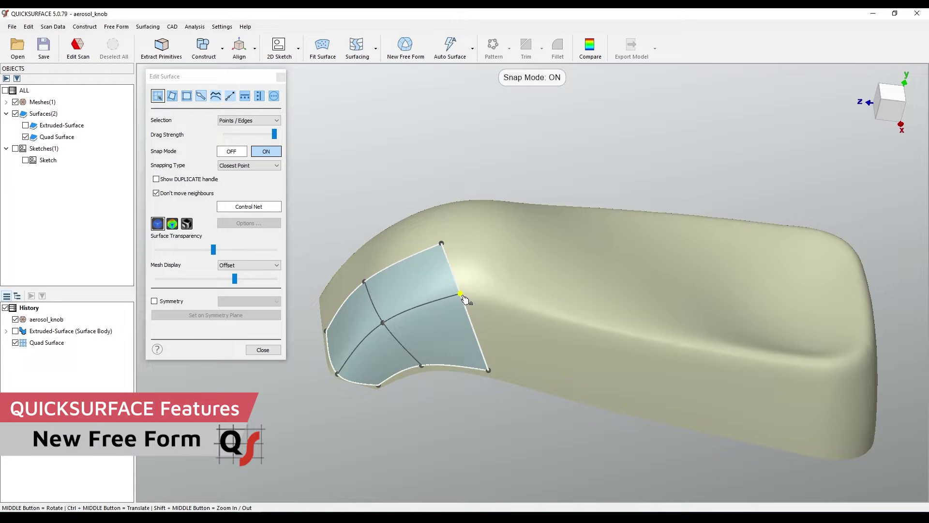
Step: Add two new columns of faces to the right, snapping their corner points onto the scan
middle_click_drag(450, 249, 515, 240)
left_click(472, 319, "alt")
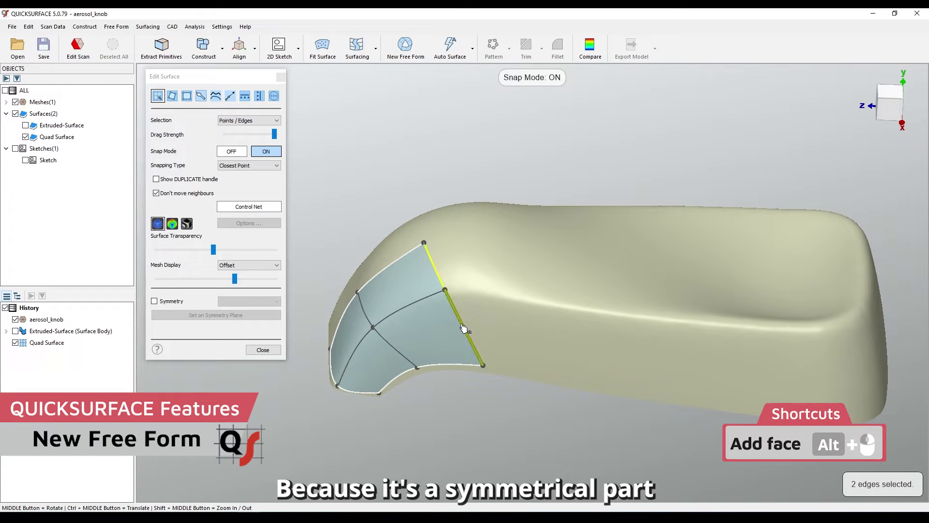
left_click_drag(479, 327, 576, 340, "alt")
left_click_drag(593, 385, 579, 383)
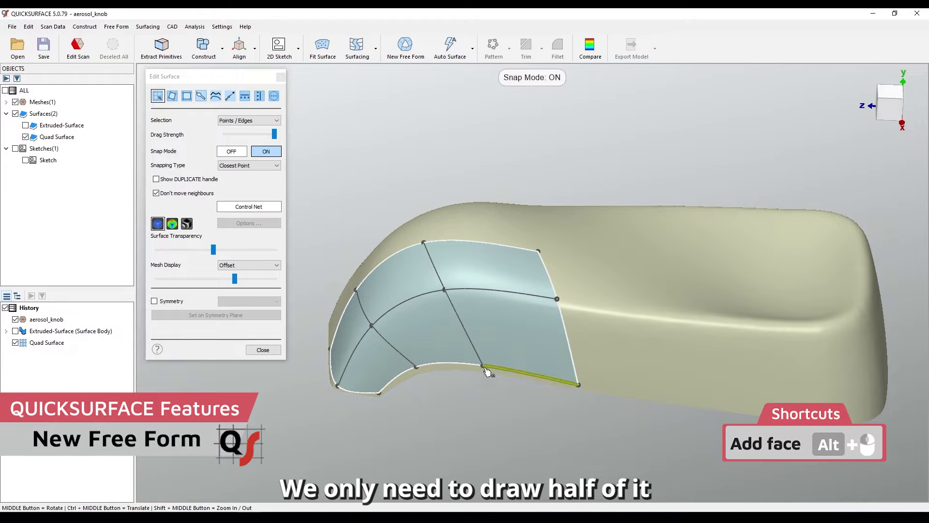
left_click_drag(485, 367, 479, 373)
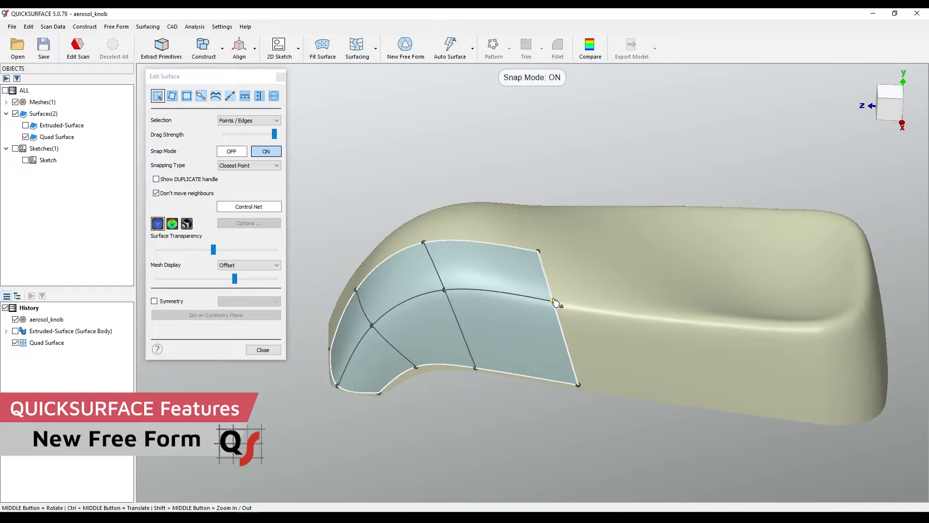
mouse_move(533, 312)
middle_mouse_down()
mouse_move(392, 333)
mouse_move(407, 334)
middle_mouse_up()
left_click_drag(540, 327, 668, 332)
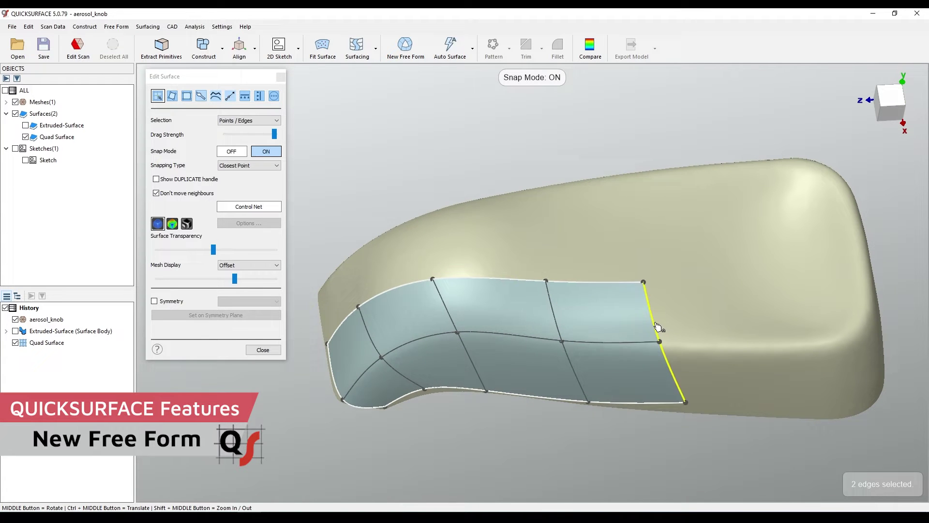
middle_click_drag(668, 332, 574, 266)
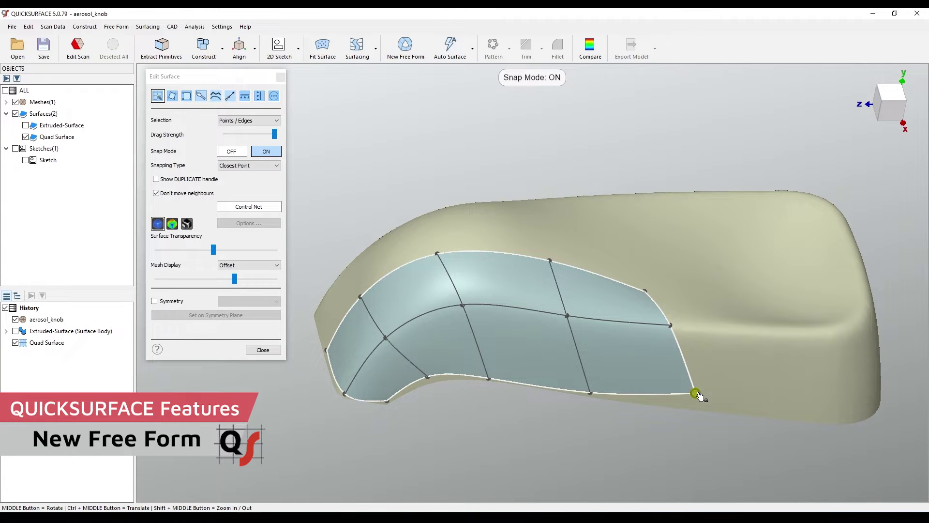
left_click_drag(695, 393, 689, 404)
Step: Extend the patch rightward again and reshape its right edge to follow the scan
middle_click_drag(648, 299, 638, 313)
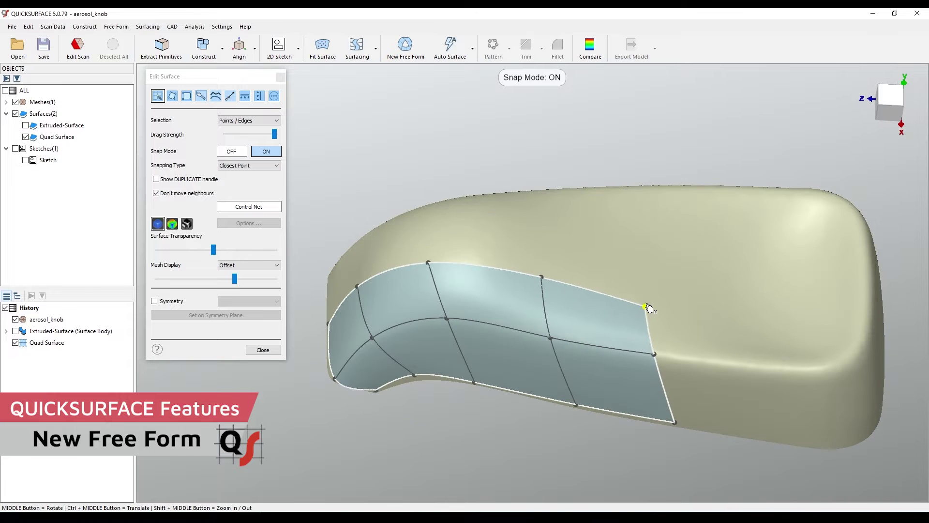
left_click_drag(643, 312, 624, 327)
middle_click_drag(690, 269, 623, 318)
left_click_drag(622, 318, 690, 326)
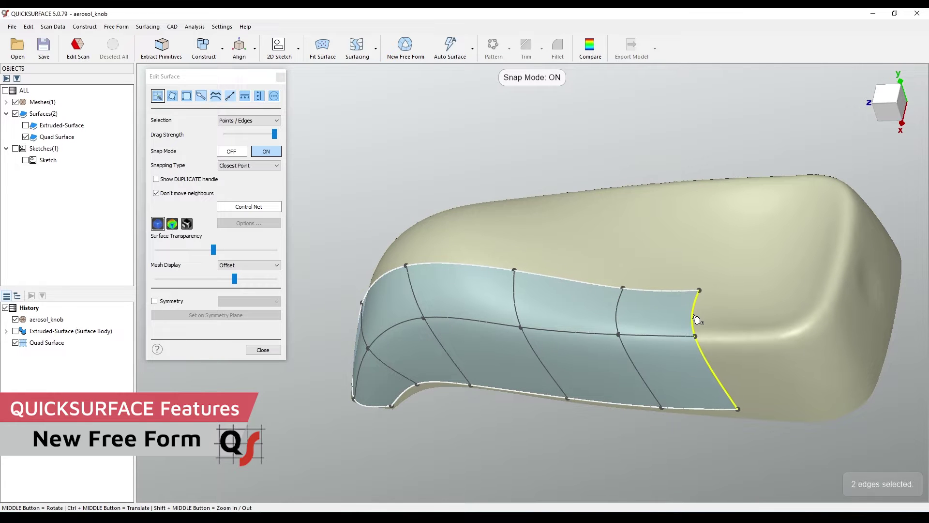
middle_click_drag(690, 312, 734, 333)
left_click_drag(731, 331, 723, 341)
middle_click_drag(719, 341, 727, 319)
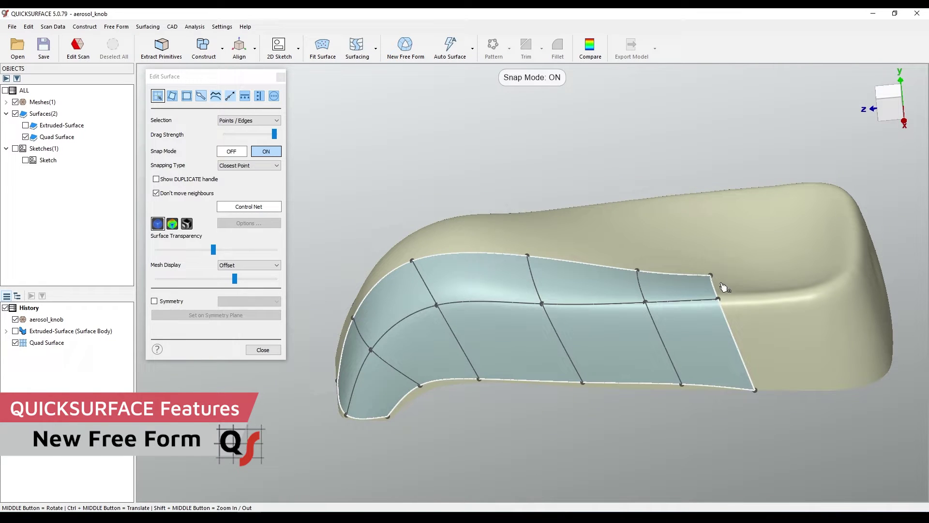
left_click_drag(726, 319, 755, 392)
mouse_move(755, 388)
middle_mouse_down()
mouse_move(577, 394)
mouse_move(596, 385)
middle_mouse_up()
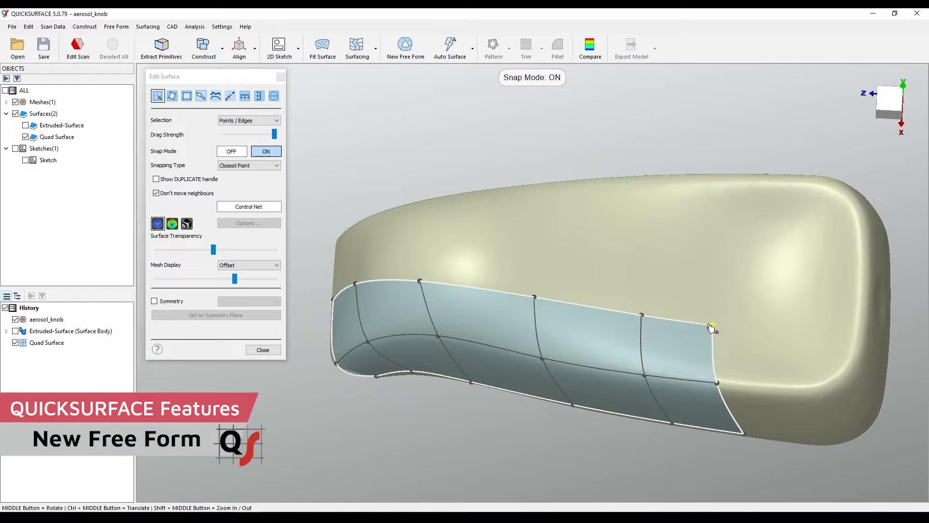
Step: Add another column to the right and pull its bottom node down onto the scan
mouse_move(712, 341)
middle_mouse_down()
mouse_move(810, 374)
mouse_move(587, 342)
middle_mouse_up()
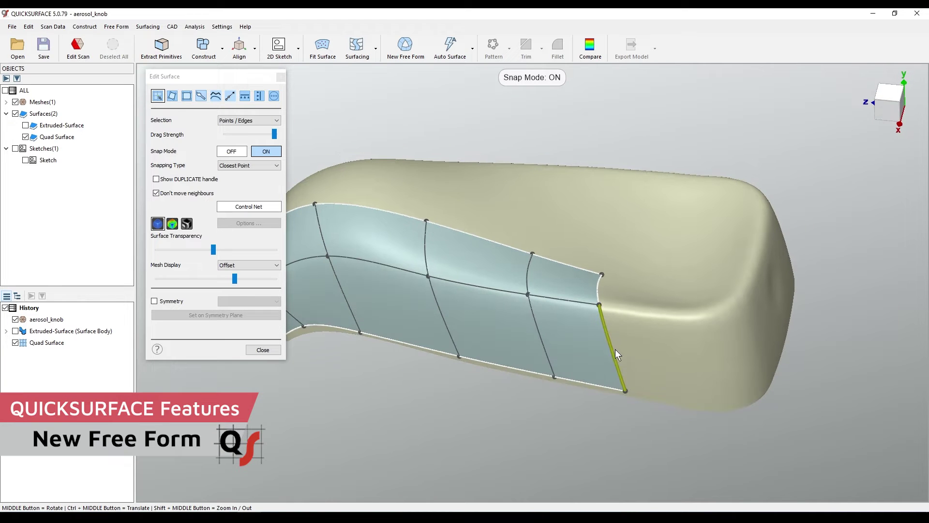
left_click_drag(615, 349, 715, 363)
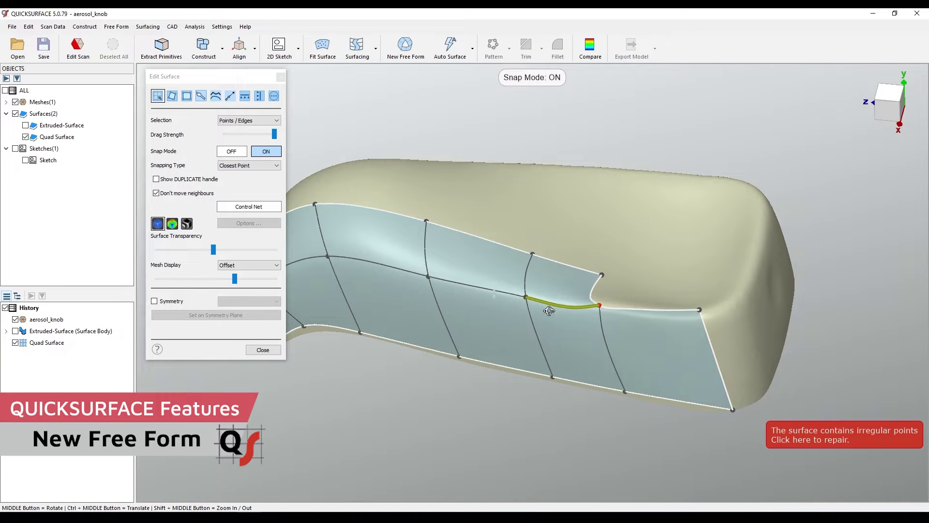
middle_click_drag(549, 311, 631, 351)
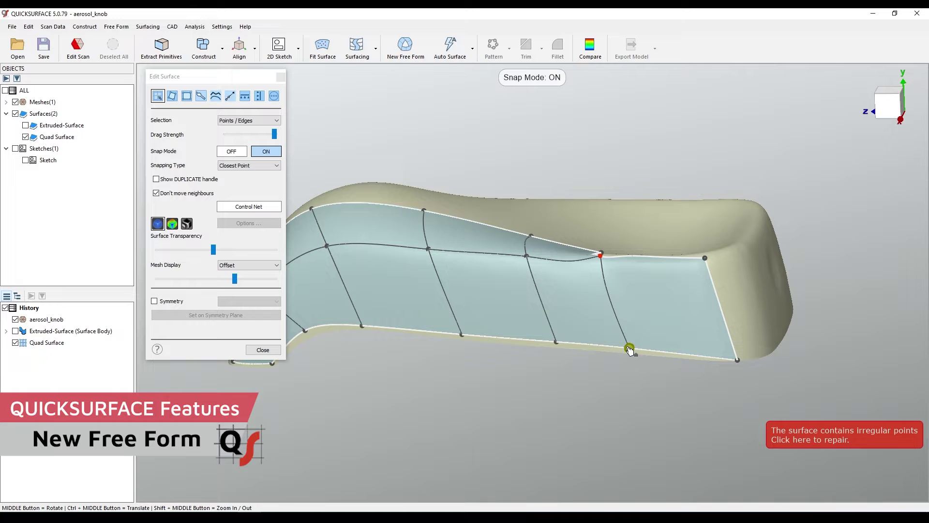
left_click_drag(630, 350, 629, 354)
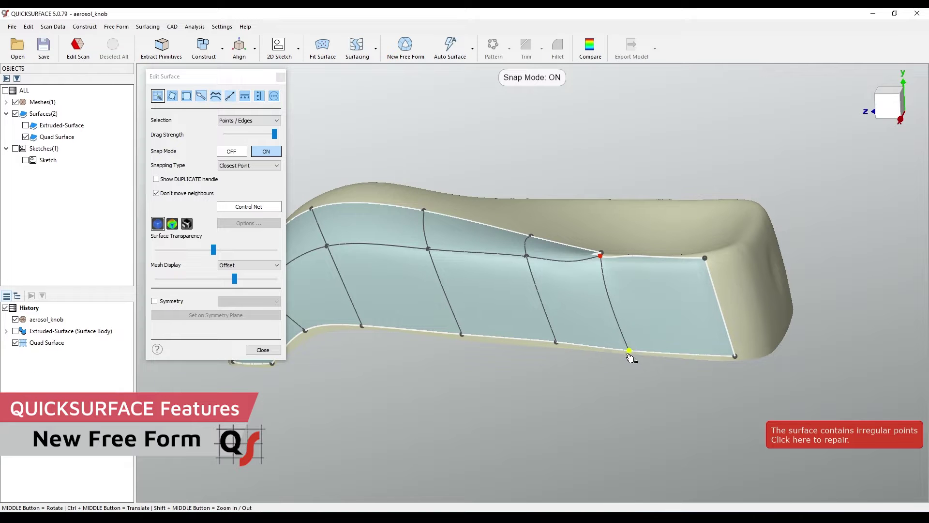
Step: Extend the surface edge around the knob's rounded end and nudge the bottom-right nodes onto the scan
middle_click_drag(690, 298, 626, 345)
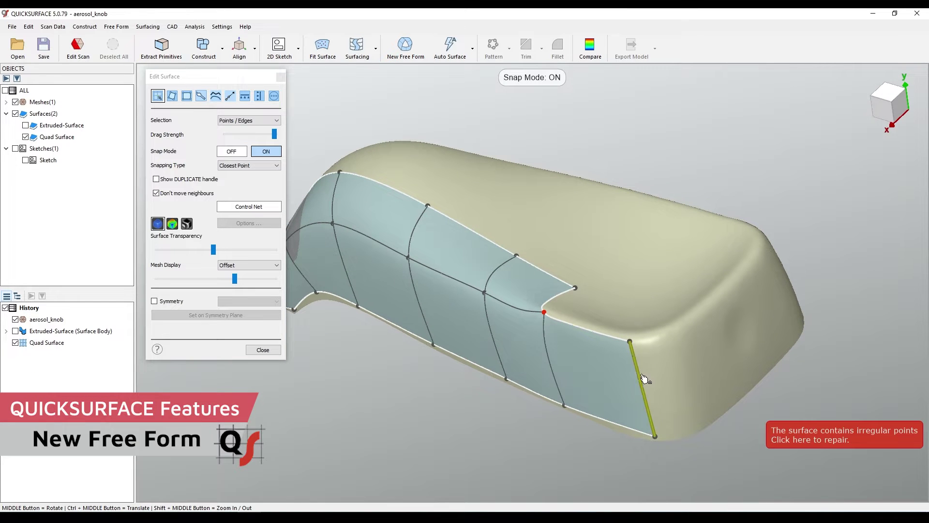
left_click_drag(645, 379, 727, 363)
middle_click_drag(712, 342, 723, 367)
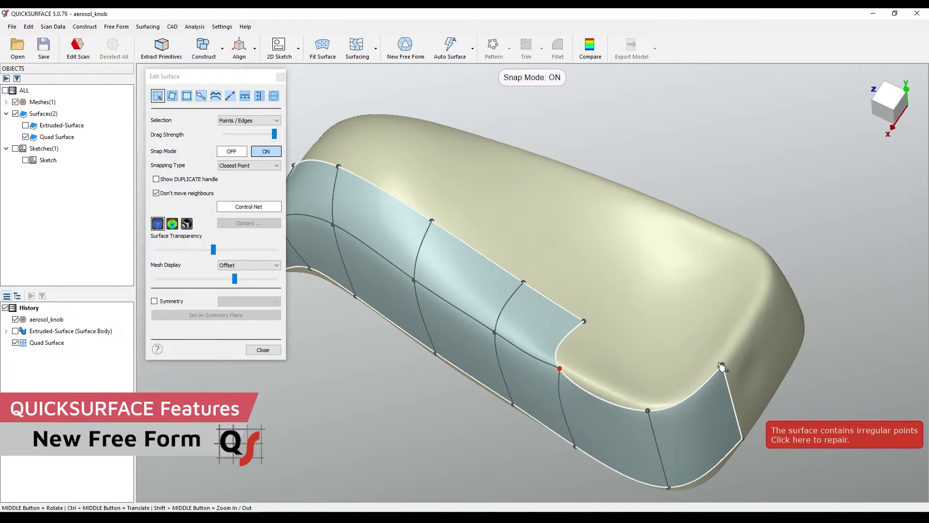
left_click_drag(648, 412, 668, 417)
middle_click_drag(683, 407, 662, 393)
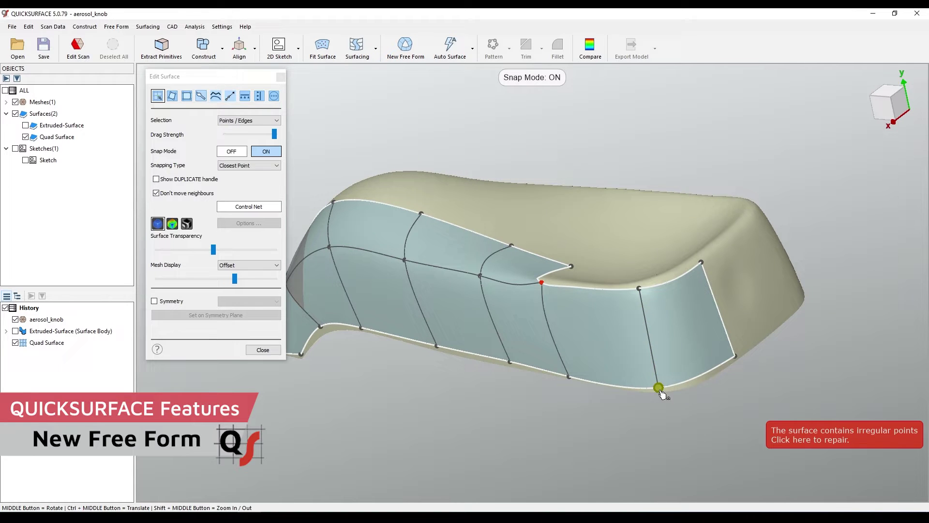
left_click_drag(659, 389, 673, 392)
middle_click_drag(653, 363, 570, 315)
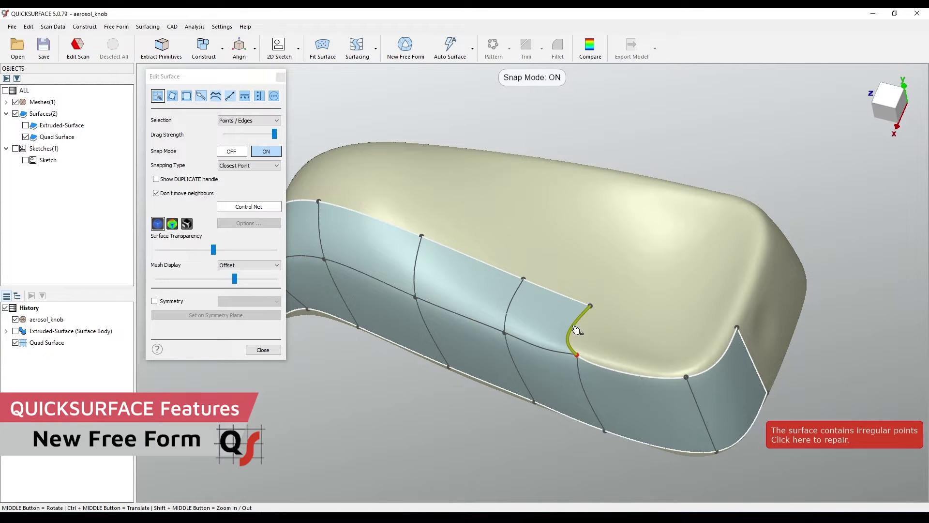
Step: Join the two selected open edges with Bridge Edges
left_click(273, 95)
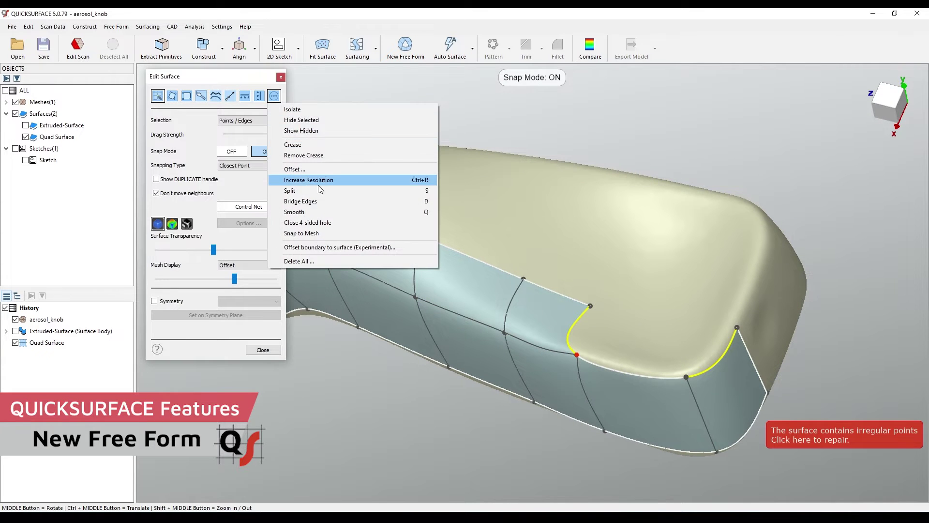
left_click(356, 201)
middle_click_drag(654, 349, 581, 305)
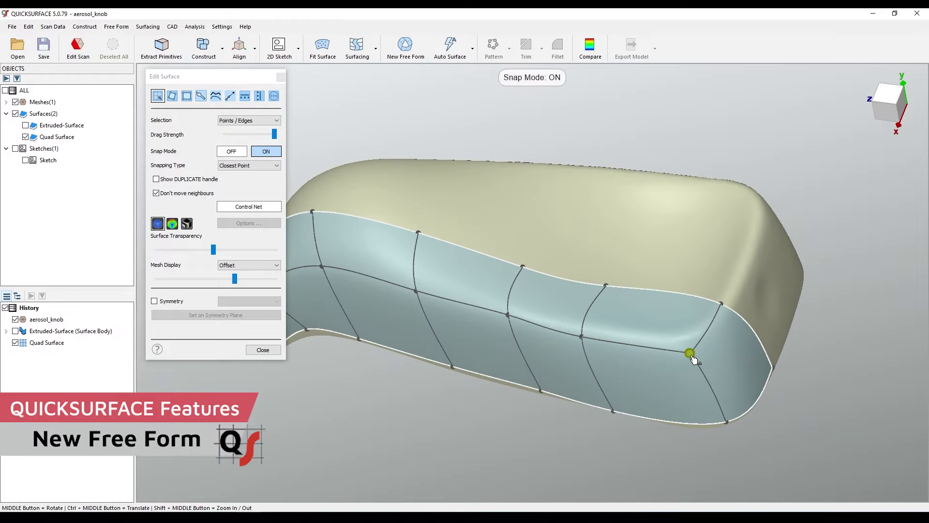
Step: Fine-tune the corner control nodes around the bridged corner
left_click_drag(686, 353, 691, 346)
left_click_drag(579, 338, 584, 331)
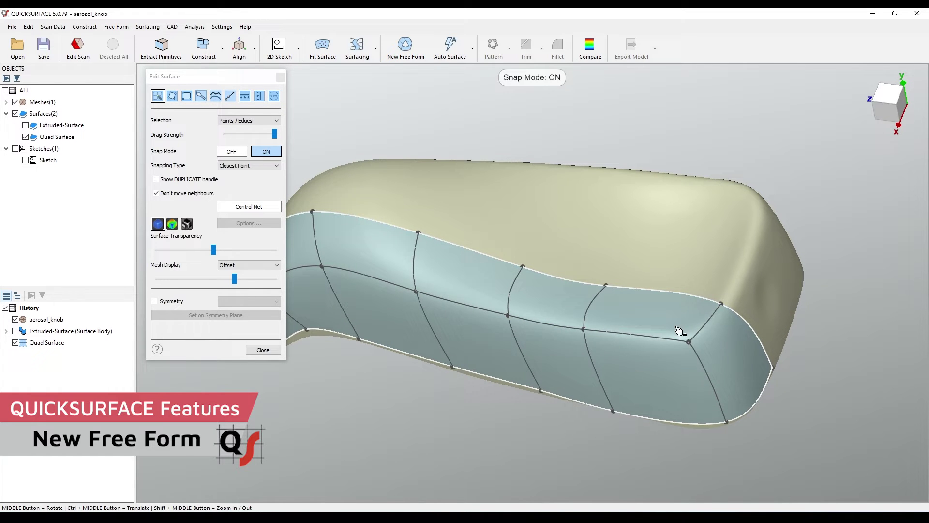
mouse_move(680, 331)
middle_mouse_down()
mouse_move(638, 312)
mouse_move(719, 309)
middle_mouse_up()
left_click_drag(720, 304, 728, 305)
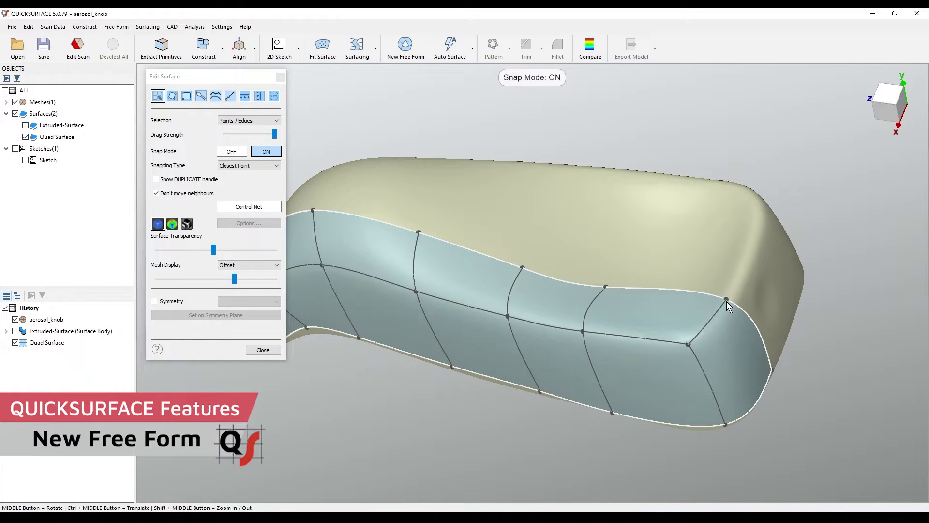
middle_click_drag(726, 301, 654, 327)
left_click_drag(708, 327, 704, 325)
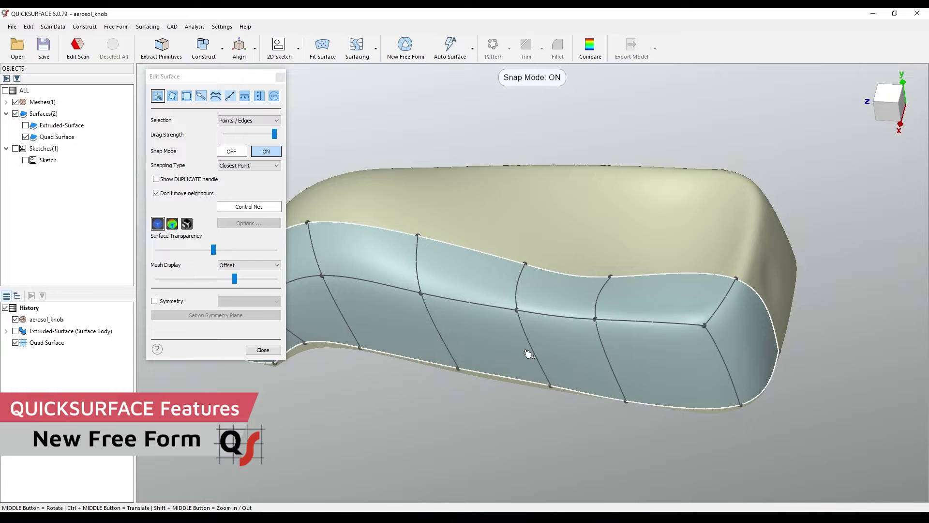
mouse_move(528, 354)
middle_mouse_down()
mouse_move(436, 306)
mouse_move(327, 291)
middle_mouse_up()
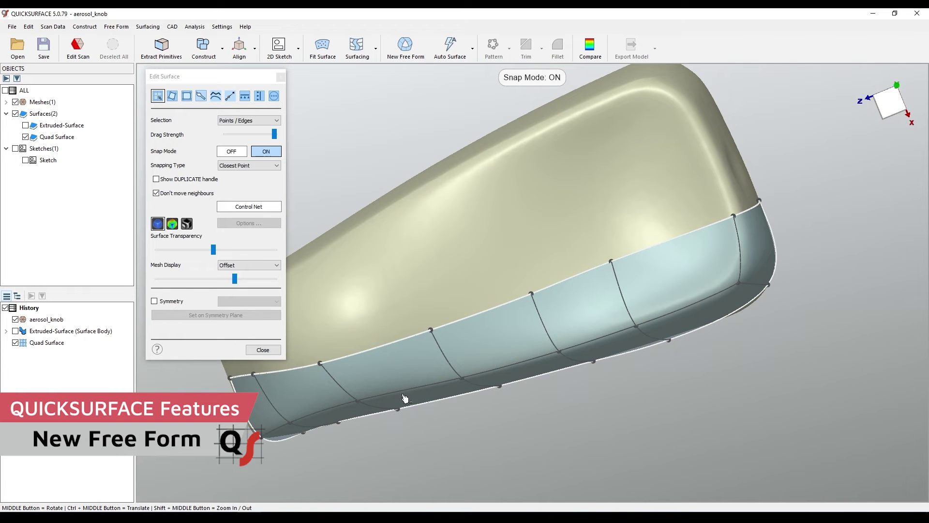
Step: Enable Symmetry on the OYZ plane and move a node to even out the centre band
left_click(154, 301)
mouse_move(508, 327)
middle_mouse_down()
mouse_move(555, 211)
mouse_move(509, 276)
mouse_move(553, 342)
mouse_move(573, 320)
middle_mouse_up()
left_click(249, 301)
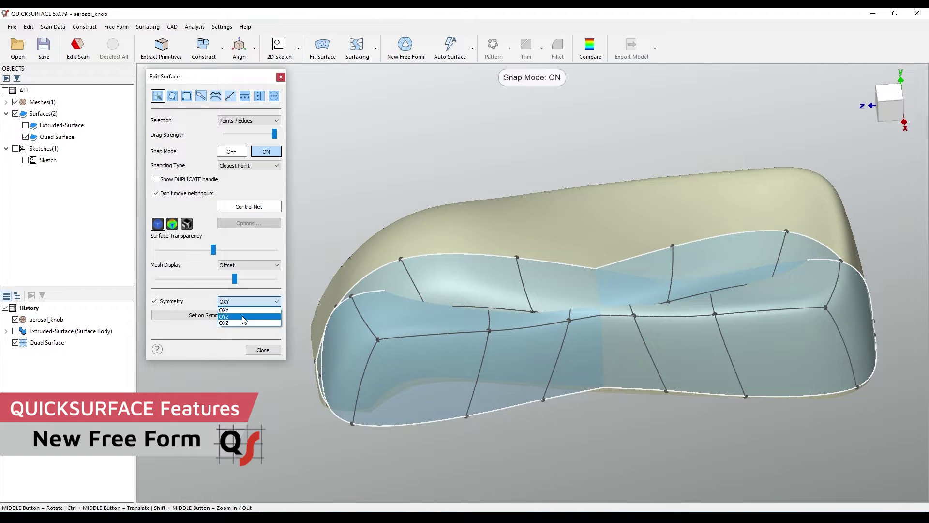
left_click(247, 319)
mouse_move(450, 320)
middle_mouse_down()
mouse_move(506, 336)
mouse_move(465, 305)
mouse_move(383, 373)
middle_mouse_up()
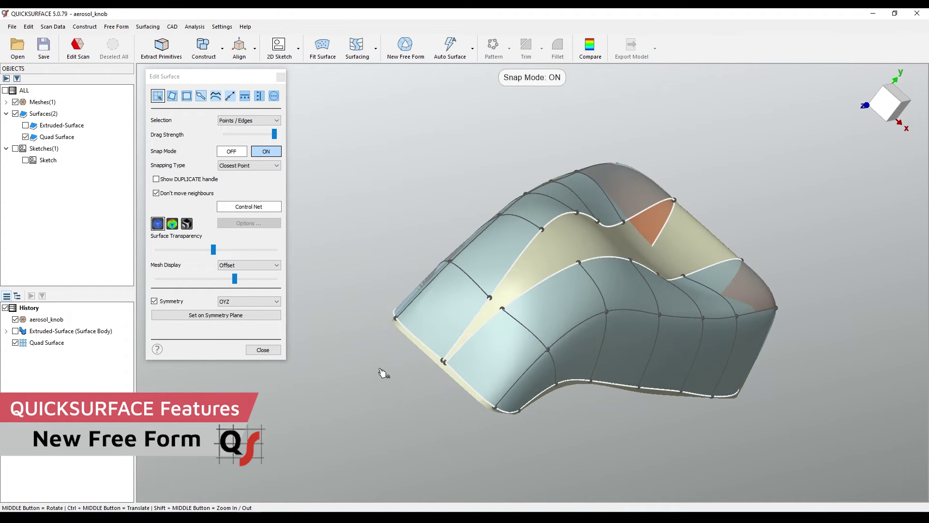
left_click_drag(446, 363, 454, 373)
middle_click_drag(456, 376, 438, 351)
Step: Select the centre edge loop and apply Set on Symmetry Plane to it
double_click(438, 351)
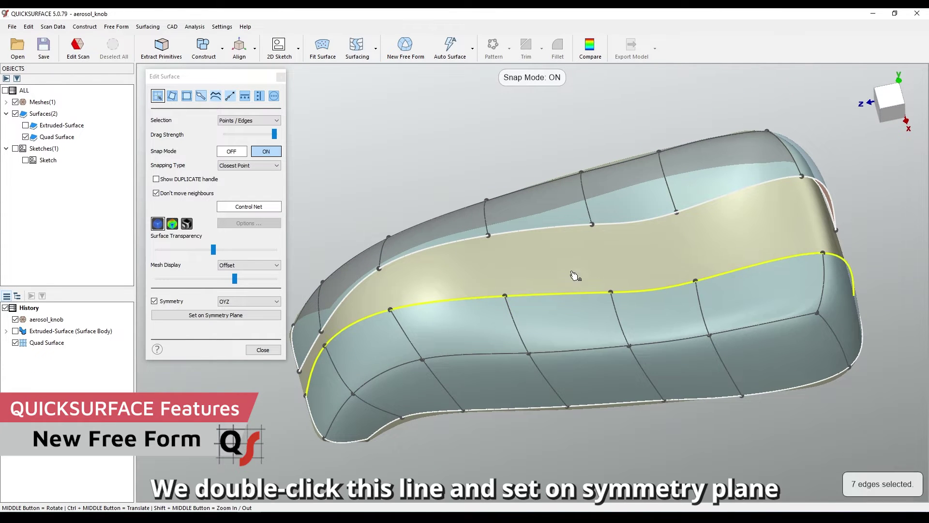
mouse_move(573, 276)
middle_mouse_down()
mouse_move(560, 265)
mouse_move(748, 301)
middle_mouse_up()
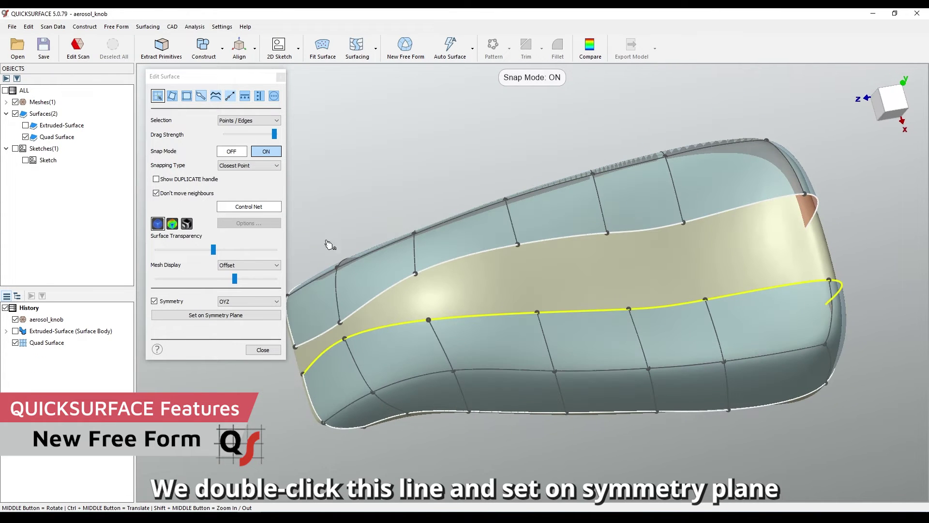
left_click(216, 315)
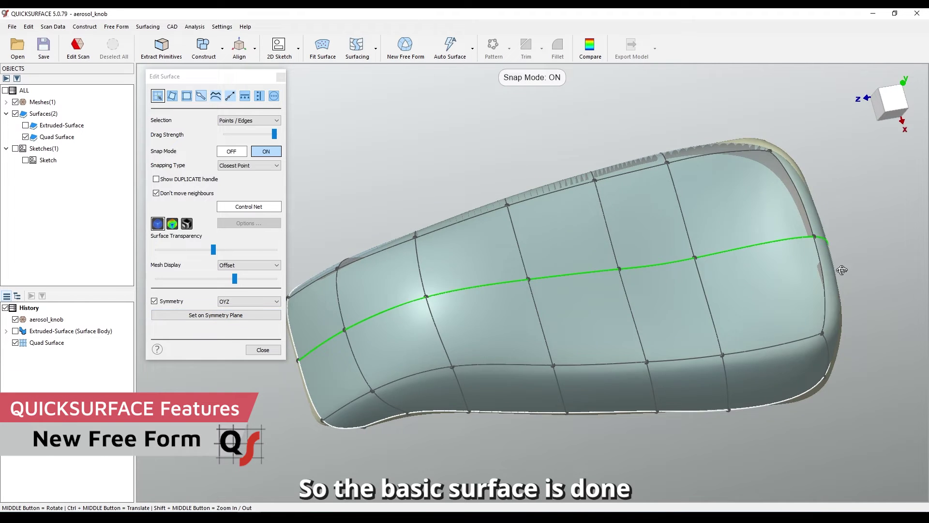
mouse_move(378, 305)
middle_mouse_down()
mouse_move(586, 279)
mouse_move(726, 378)
mouse_move(863, 218)
middle_mouse_up()
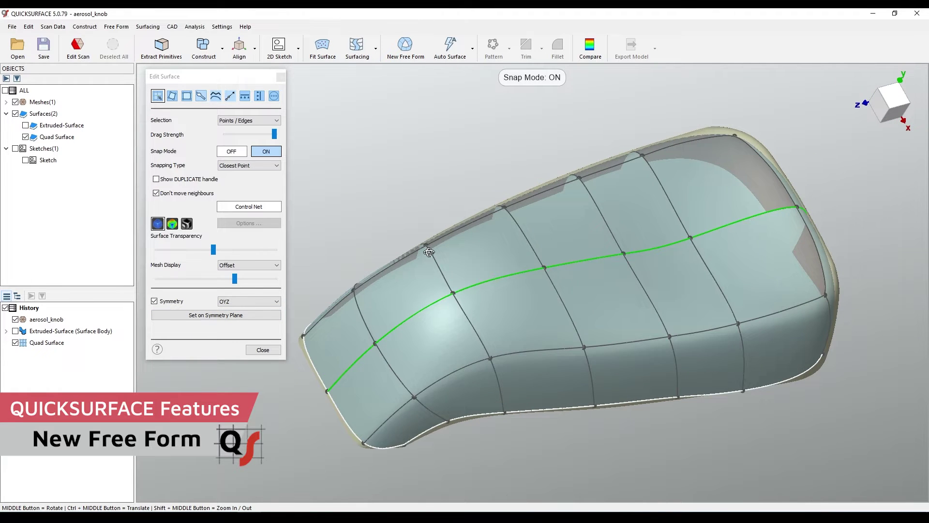
Step: Turn on the deviation colour map and inspect the surface's fit against the scan
left_click(173, 224)
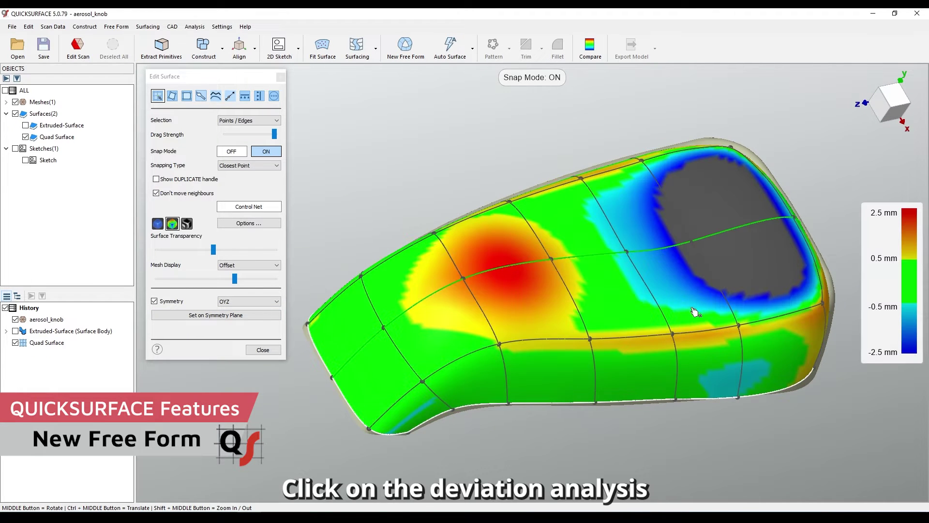
mouse_move(580, 305)
middle_mouse_down()
mouse_move(609, 250)
mouse_move(607, 272)
middle_mouse_up()
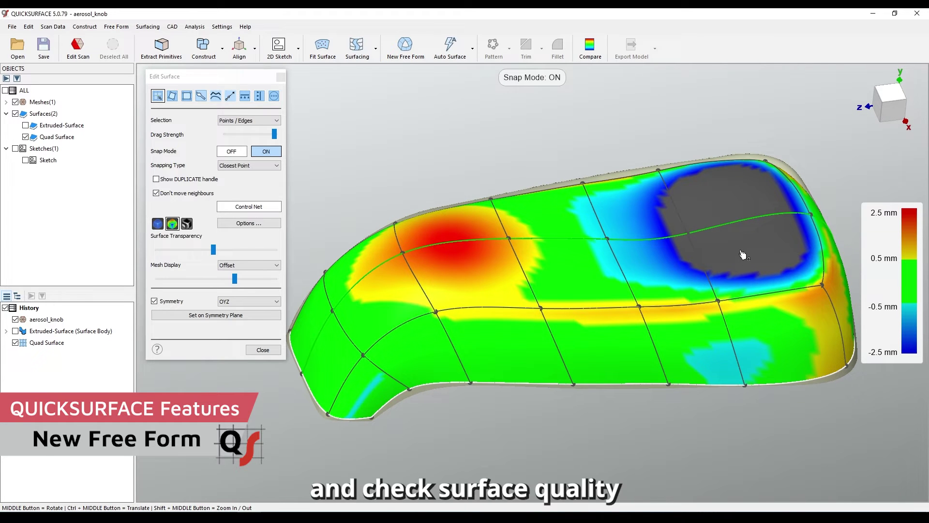
middle_click_drag(610, 341, 509, 313)
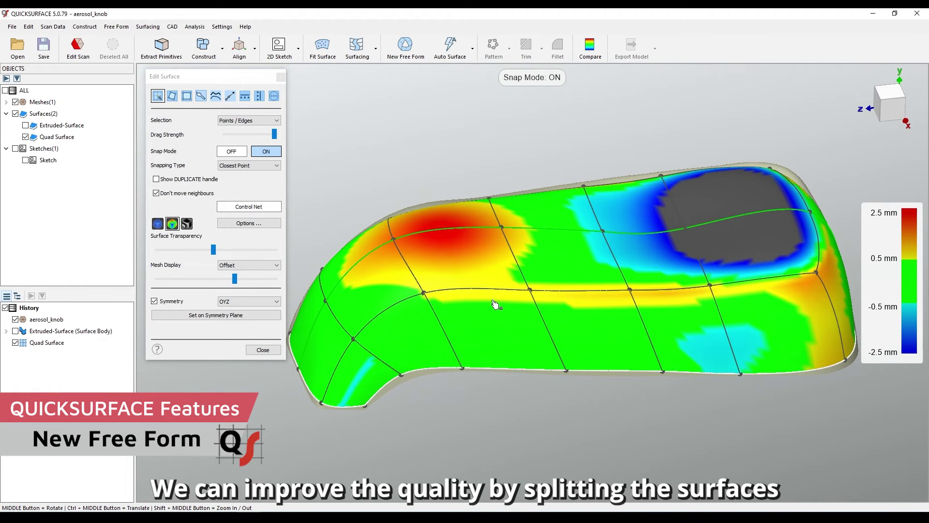
Step: Split the control net four times along hovered edges with the S key
key("s")
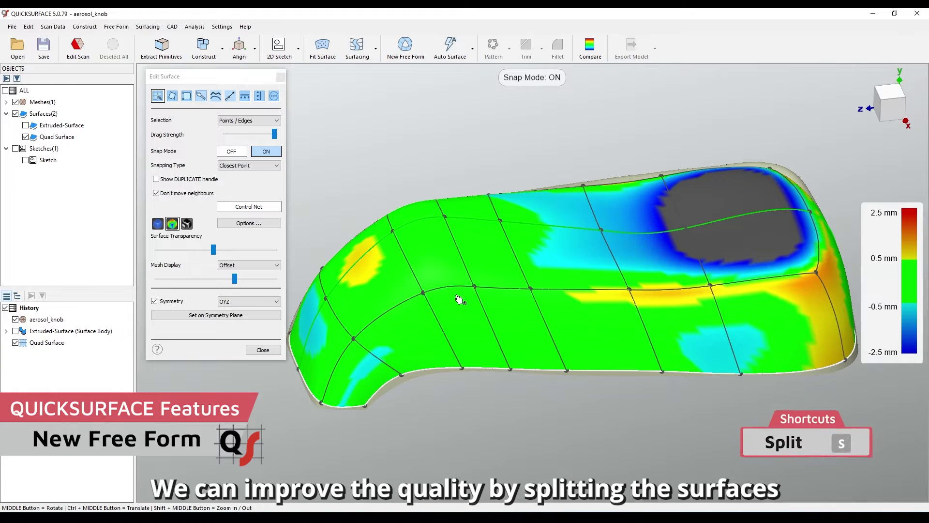
key("s")
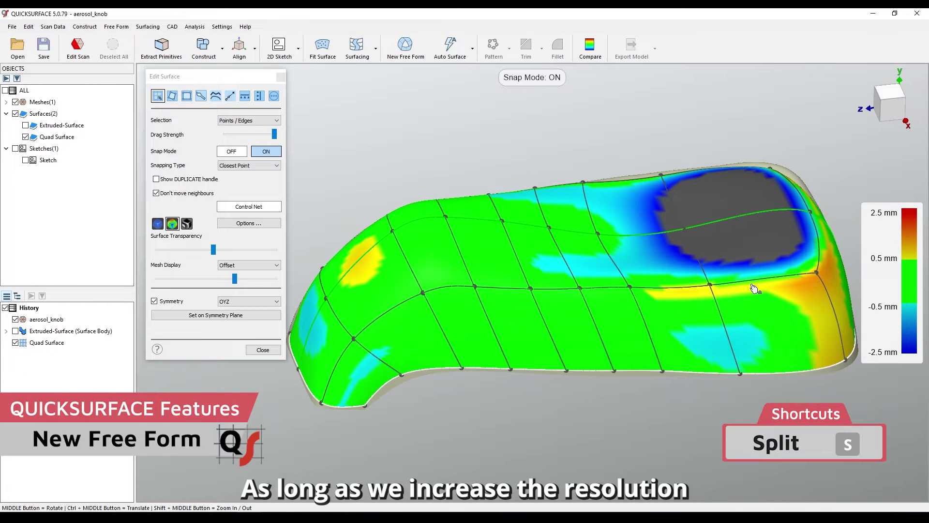
key("s")
middle_click_drag(763, 260, 794, 296)
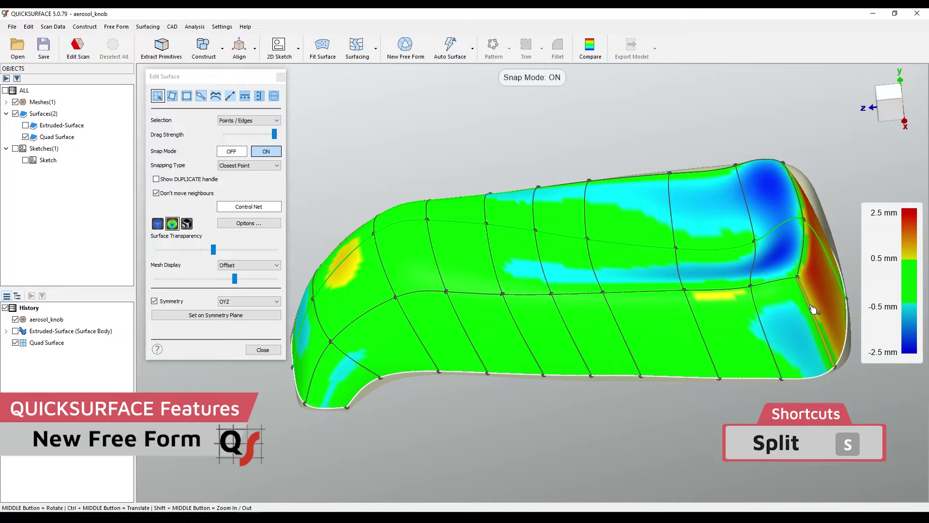
key("s")
mouse_move(811, 307)
middle_mouse_down()
mouse_move(513, 295)
mouse_move(499, 279)
middle_mouse_up()
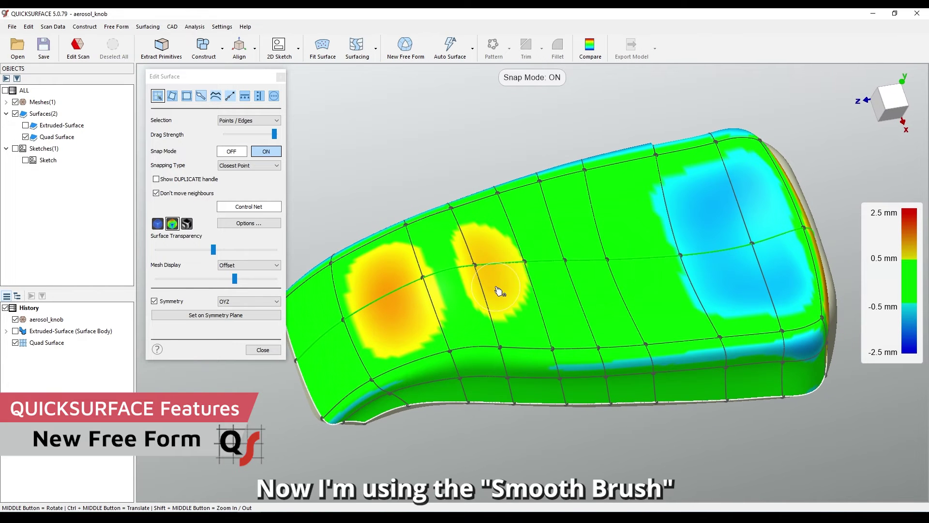
Step: Brush-smooth the yellow and cyan deviation patches along the front and lower edges
mouse_move(501, 279)
left_mouse_down()
mouse_move(435, 290)
mouse_move(383, 336)
mouse_move(378, 312)
left_mouse_up()
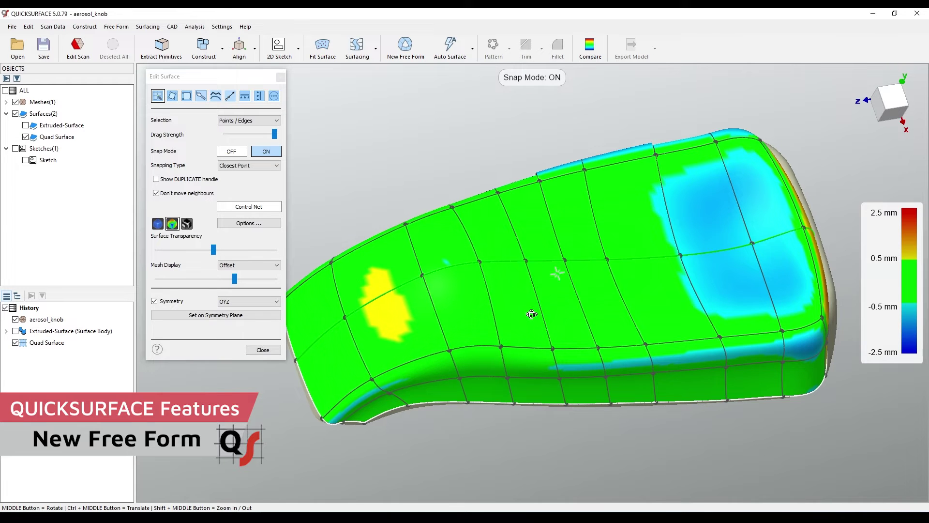
middle_click_drag(552, 319, 357, 345)
left_click_drag(355, 345, 327, 341, "ctrl+shift")
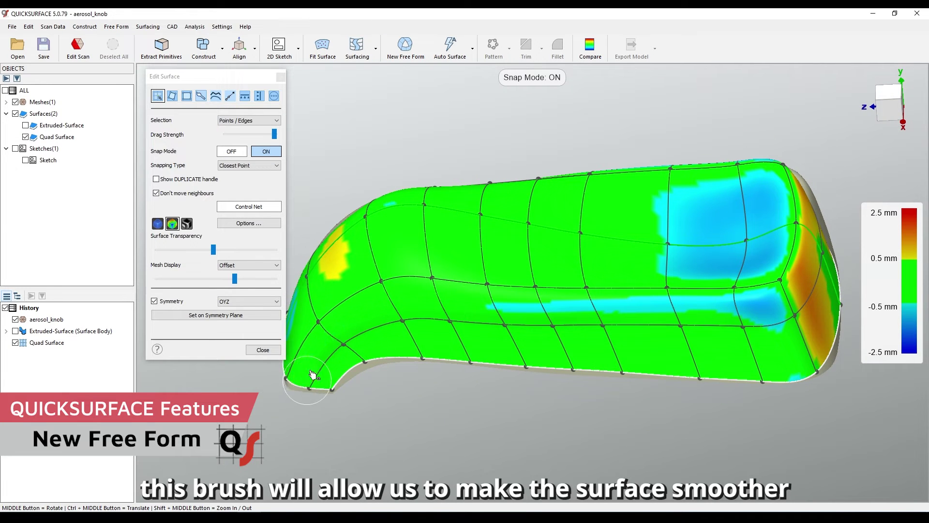
mouse_move(363, 341)
middle_mouse_down()
mouse_move(553, 345)
mouse_move(537, 341)
middle_mouse_up()
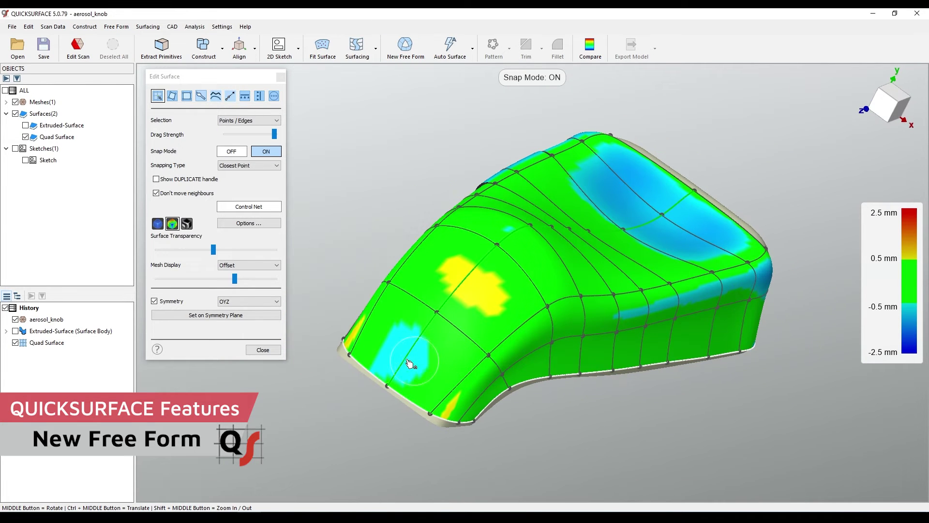
left_click_drag(411, 364, 395, 349, "ctrl+shift")
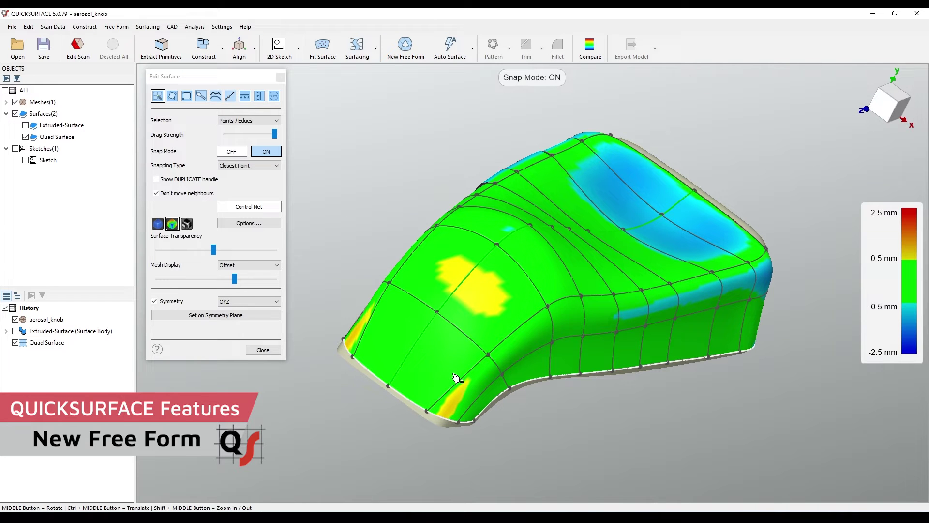
left_click_drag(457, 378, 462, 344, "ctrl+shift")
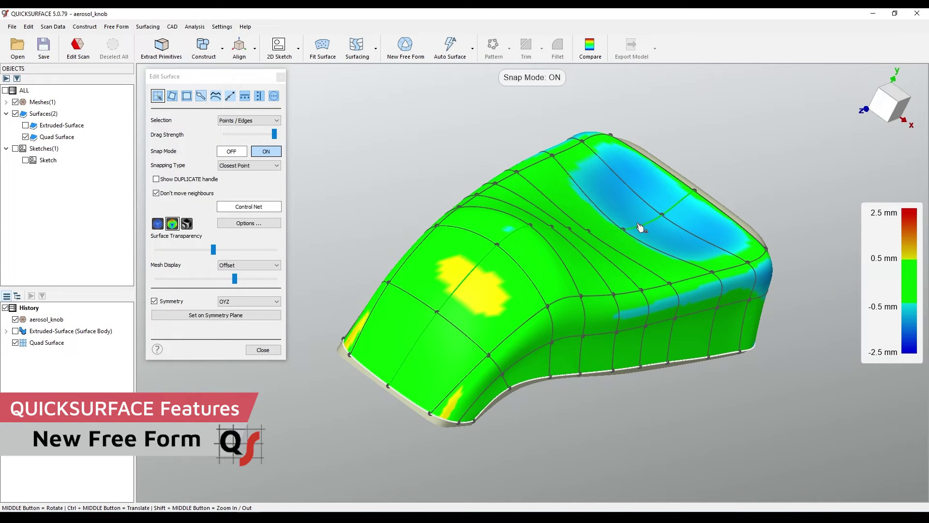
Step: Hide the deviation map to show the plain shaded surface
mouse_move(641, 228)
middle_mouse_down()
mouse_move(552, 276)
mouse_move(513, 260)
mouse_move(545, 304)
mouse_move(559, 356)
middle_mouse_up()
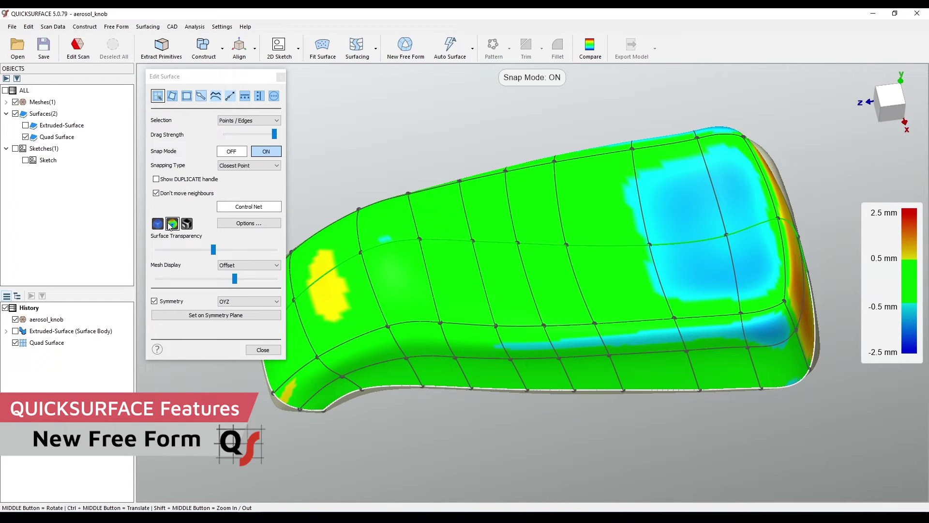
left_click(158, 224)
mouse_move(536, 314)
middle_mouse_down()
mouse_move(508, 240)
mouse_move(443, 210)
mouse_move(548, 272)
mouse_move(533, 320)
mouse_move(527, 316)
middle_mouse_up()
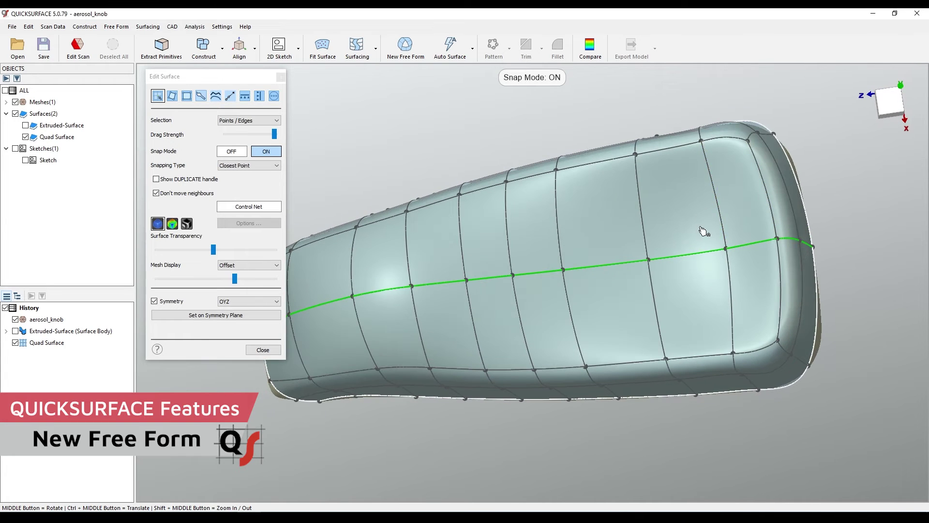
Step: Apply Increase Resolution to densify the control net and turn the deviation colour map back on
mouse_move(702, 231)
middle_mouse_down()
mouse_move(508, 233)
mouse_move(668, 211)
mouse_move(714, 189)
middle_mouse_up()
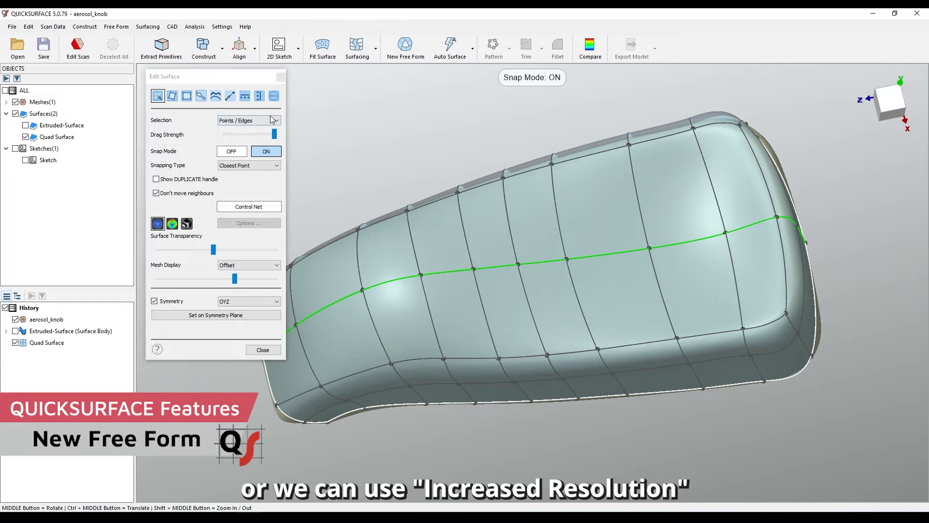
left_click(274, 97)
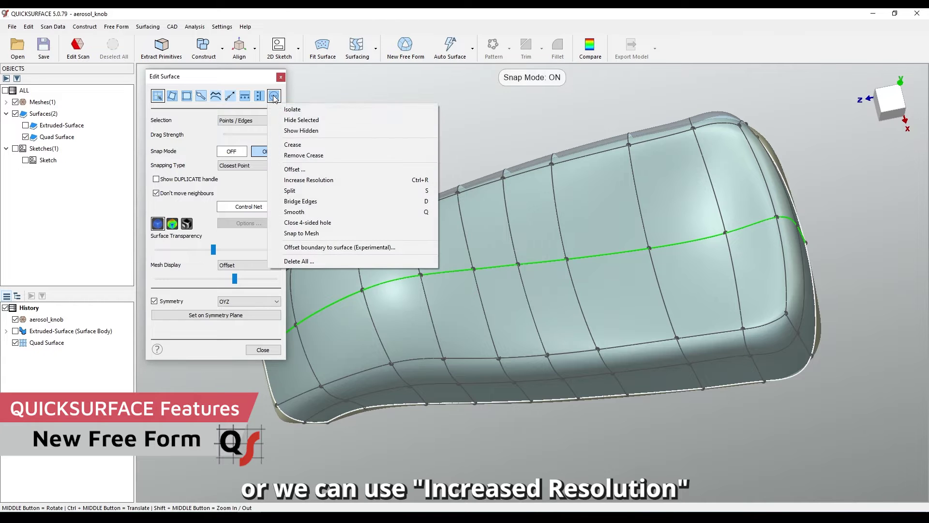
left_click(309, 180)
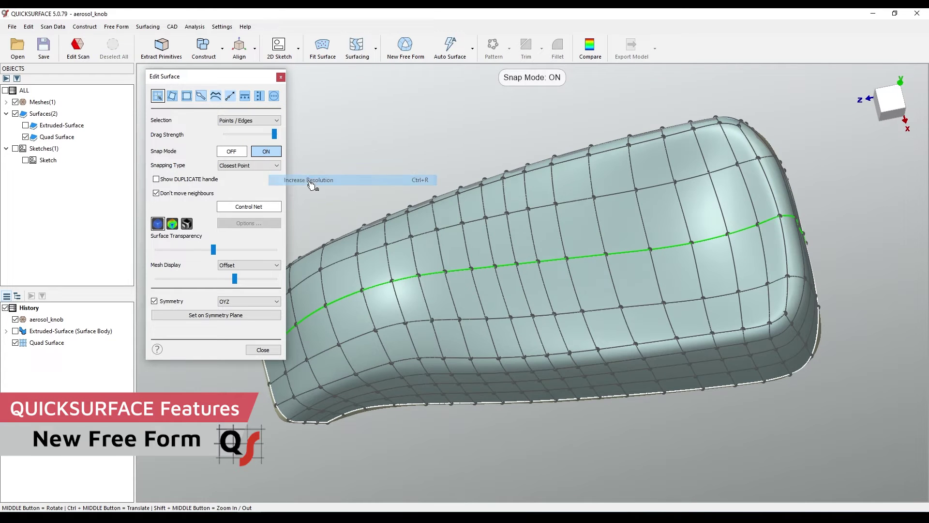
left_click(171, 224)
mouse_move(526, 301)
middle_mouse_down()
mouse_move(437, 273)
mouse_move(593, 244)
mouse_move(682, 316)
middle_mouse_up()
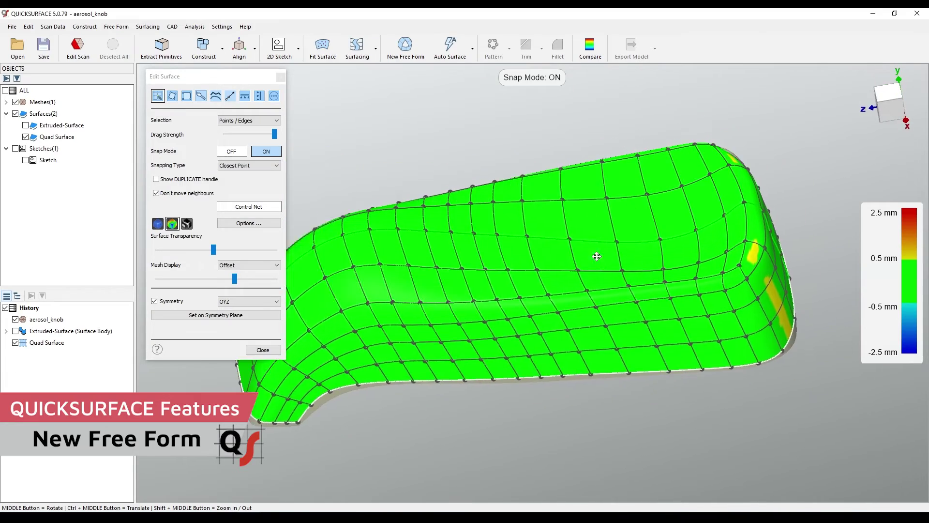
Step: Smooth the last yellow deviation spot on the rounded end, then check the top and underside edge
left_click_drag(671, 314, 676, 311)
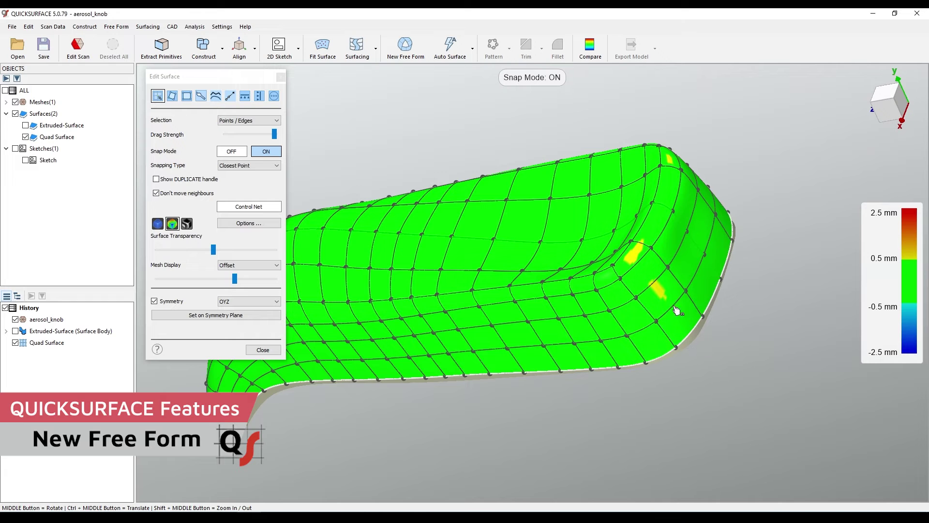
middle_click_drag(656, 288, 721, 243)
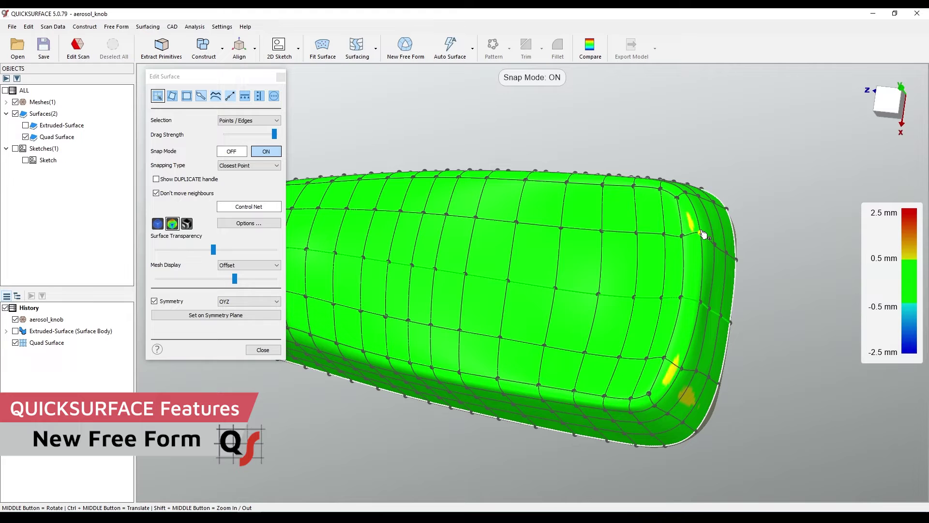
middle_click_drag(534, 398, 664, 293)
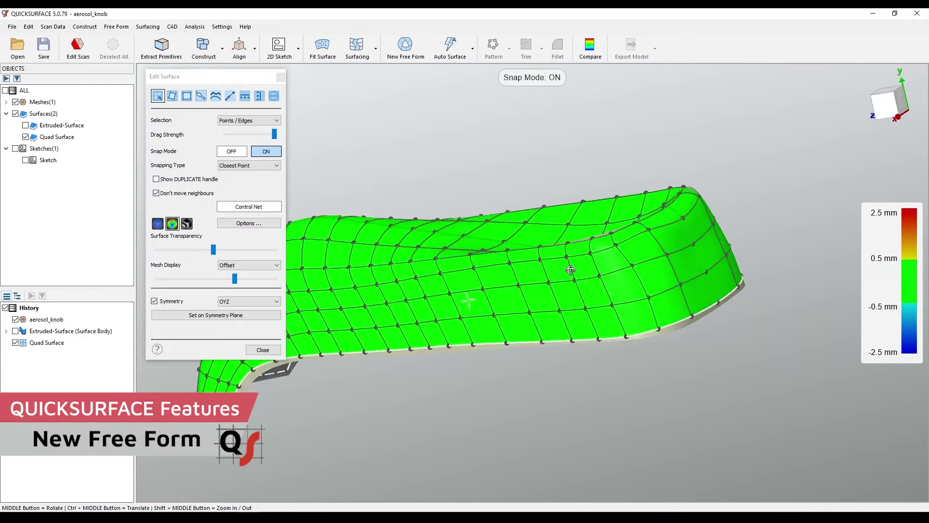
mouse_move(645, 261)
middle_mouse_down()
mouse_move(390, 400)
mouse_move(465, 301)
mouse_move(559, 272)
mouse_move(283, 395)
mouse_move(483, 279)
mouse_move(625, 262)
mouse_move(587, 392)
middle_mouse_up()
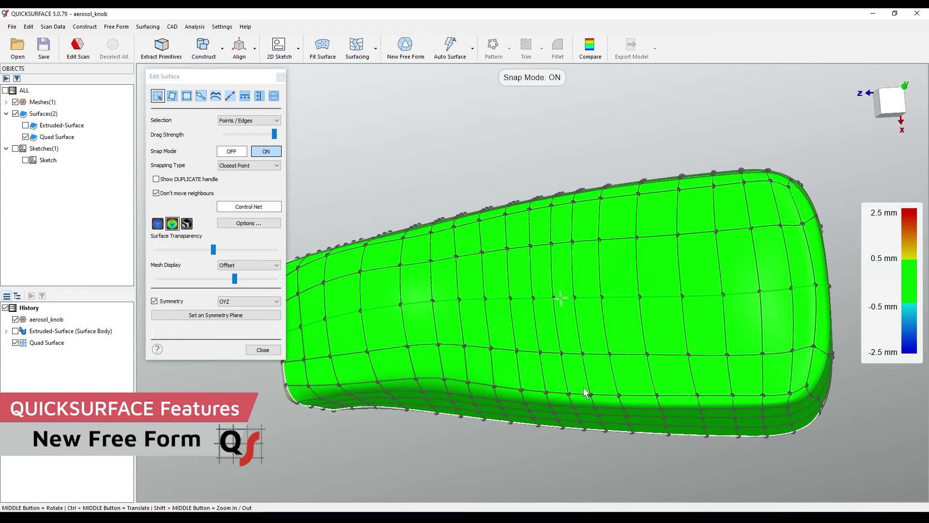
Step: Return to plain shaded display, close Edit Surface, and look over the finished knob body
left_click(158, 223)
mouse_move(581, 267)
middle_mouse_down()
mouse_move(450, 291)
mouse_move(512, 267)
middle_mouse_up()
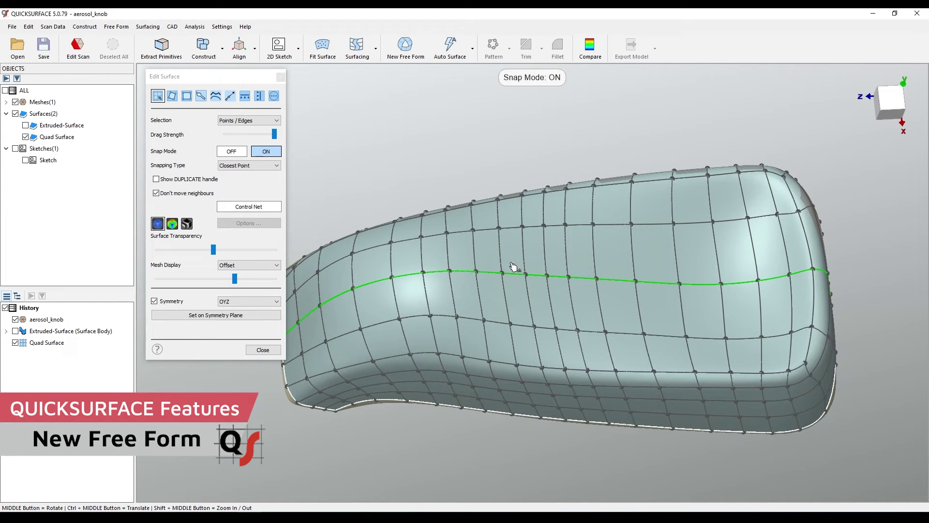
left_click(263, 350)
mouse_move(535, 347)
middle_mouse_down()
mouse_move(566, 291)
mouse_move(581, 152)
mouse_move(555, 320)
mouse_move(610, 381)
mouse_move(616, 410)
mouse_move(595, 228)
middle_mouse_up()
scroll(513, 326, "down", 3)
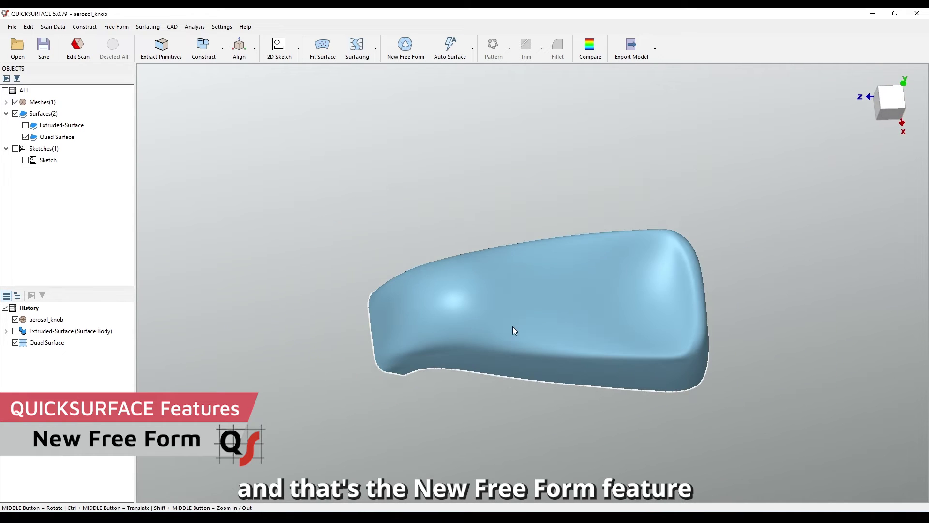
mouse_move(512, 326)
middle_mouse_down()
mouse_move(663, 271)
mouse_move(552, 301)
mouse_move(700, 291)
middle_mouse_up()
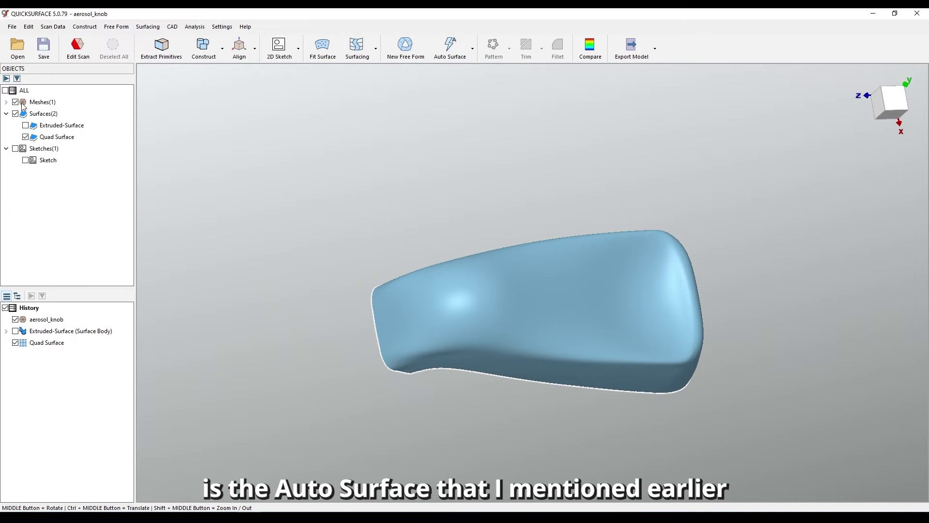
Step: Hide Quad Surface, show the aerosol_knob scan mesh, and launch Auto Surface
left_click(15, 343)
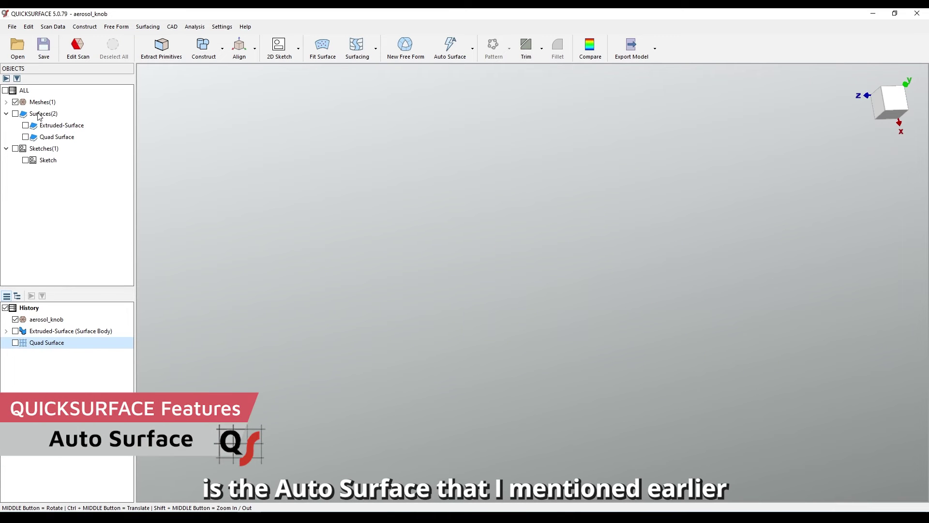
left_click(16, 102)
middle_click_drag(455, 274, 430, 289)
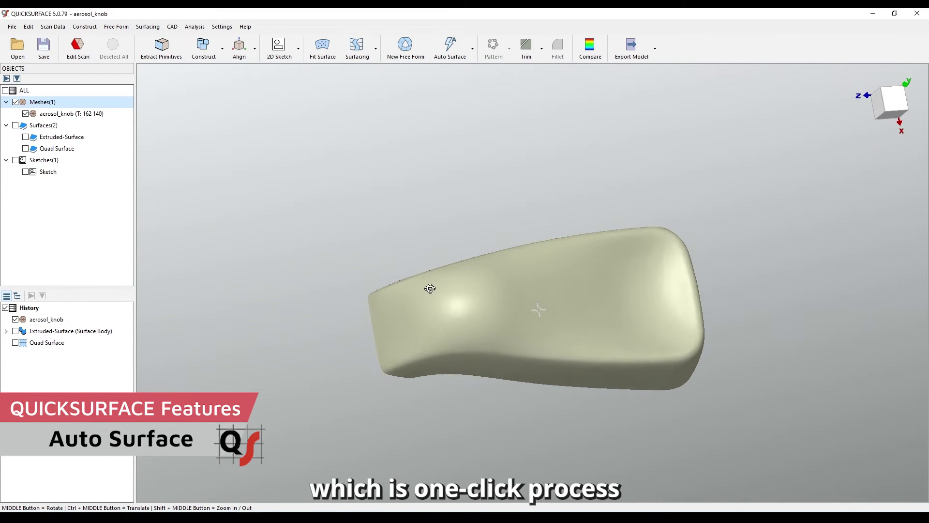
left_click(446, 48)
Step: Set Target Quads Count to Custom 500 and Symmetry to OYZ in Auto Surfacing
mouse_move(574, 284)
middle_mouse_down()
mouse_move(525, 97)
mouse_move(559, 265)
middle_mouse_up()
left_click(214, 120)
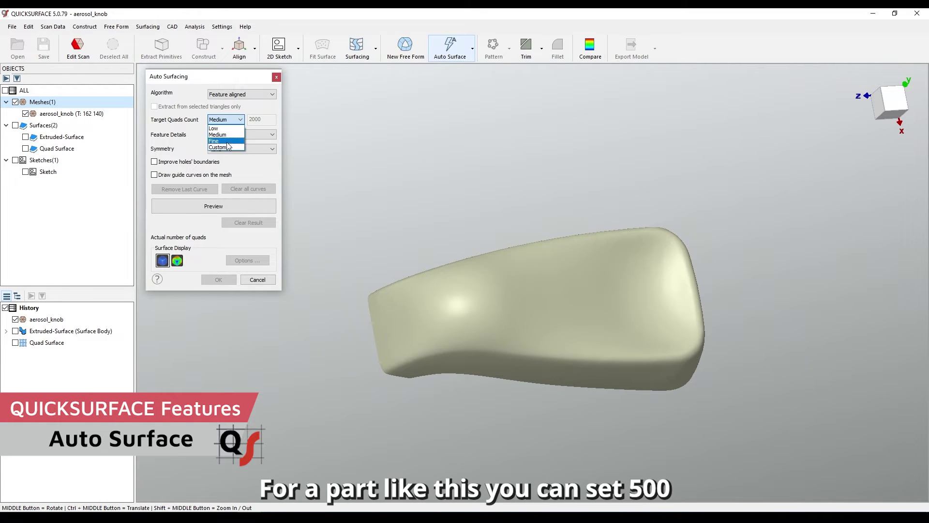
double_click(263, 120)
type("5")
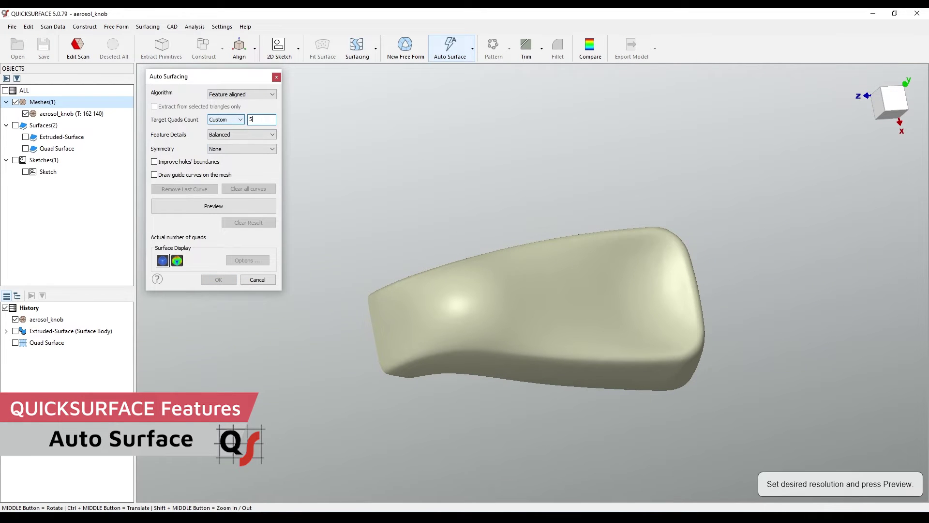
key("Tab")
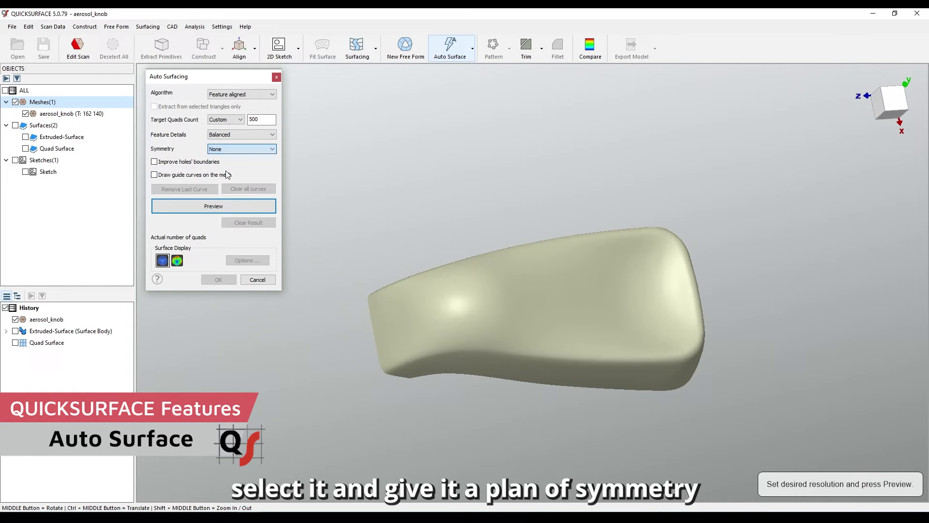
left_click(241, 148)
middle_click_drag(597, 248, 626, 139)
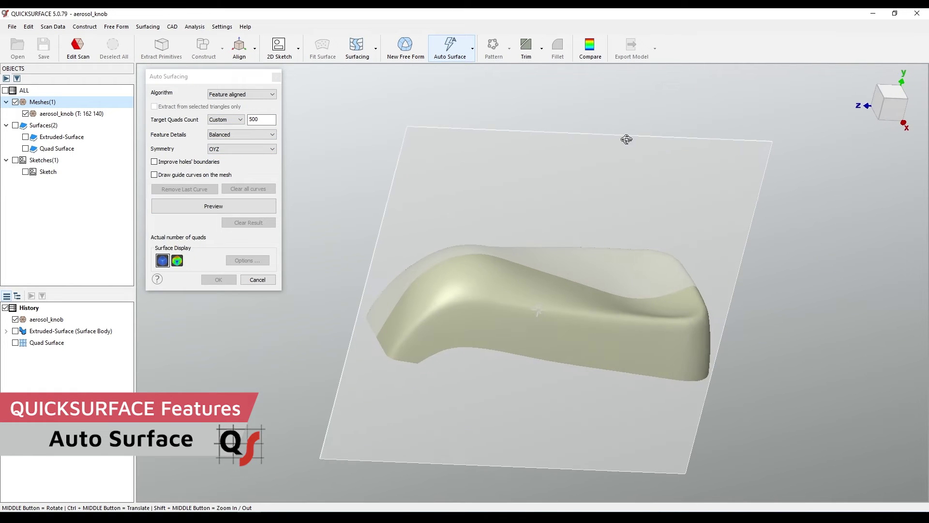
mouse_move(597, 245)
middle_mouse_down()
mouse_move(522, 326)
mouse_move(444, 290)
middle_mouse_up()
scroll(445, 290, "up", 5)
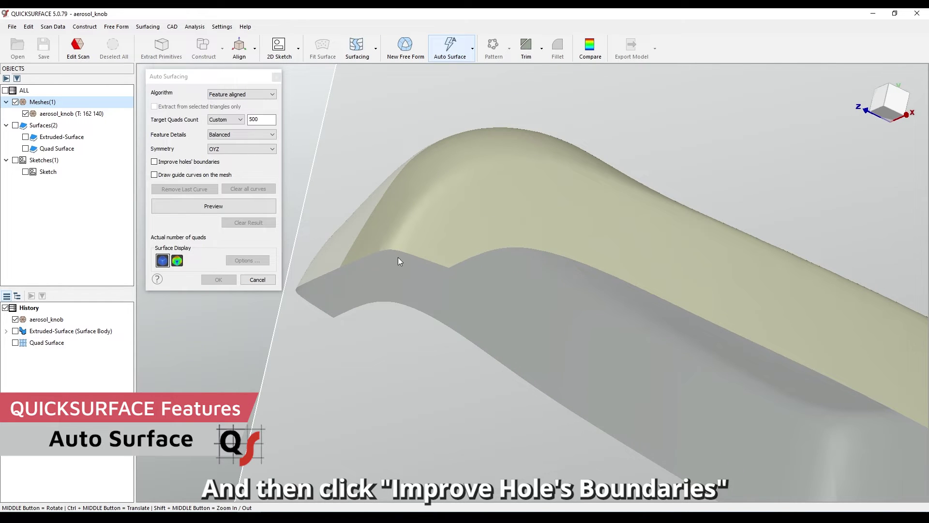
scroll(661, 334, "down", 4)
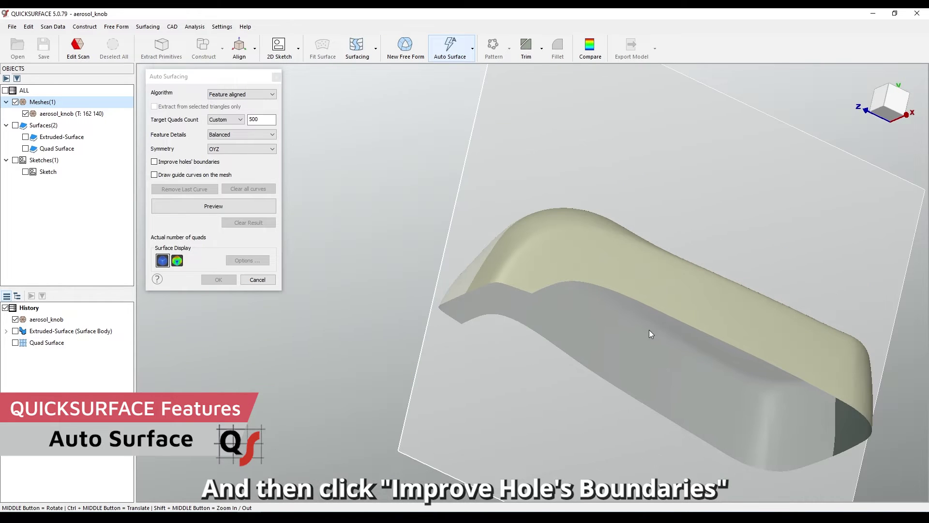
Step: Turn on Improve holes' boundaries and start the auto surface preview
left_click(154, 162)
middle_click_drag(449, 209, 412, 261)
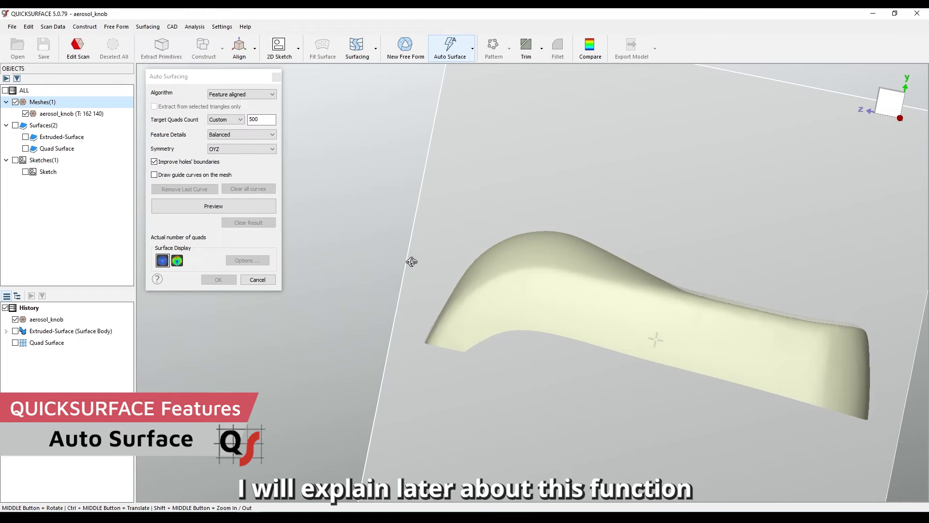
left_click(232, 206)
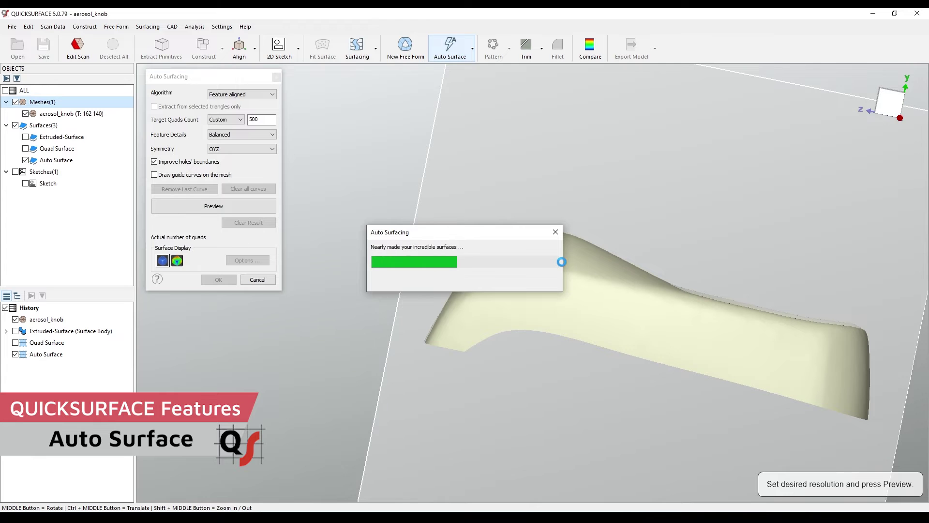
Step: Check the 596-quad preview with the deviation colour map and accept it with OK
mouse_move(524, 207)
middle_mouse_down()
mouse_move(592, 400)
mouse_move(811, 184)
mouse_move(334, 220)
middle_mouse_up()
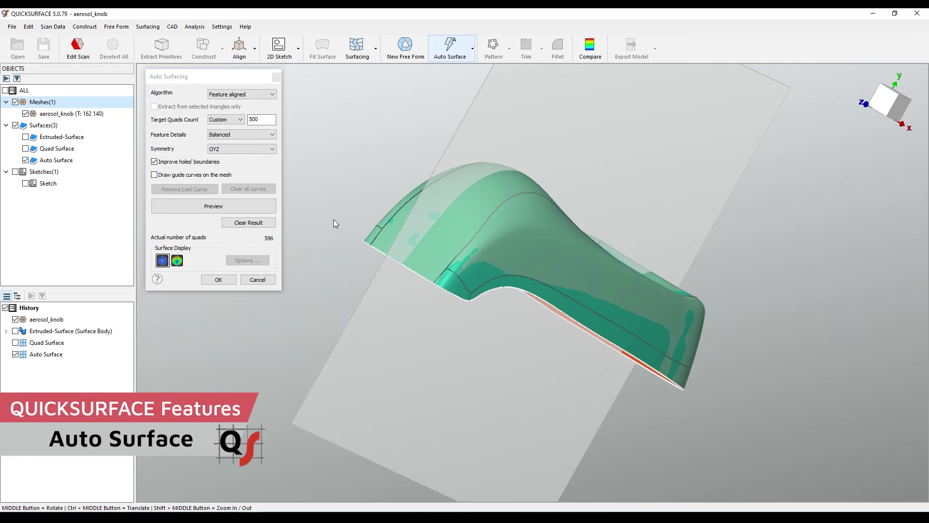
left_click(177, 261)
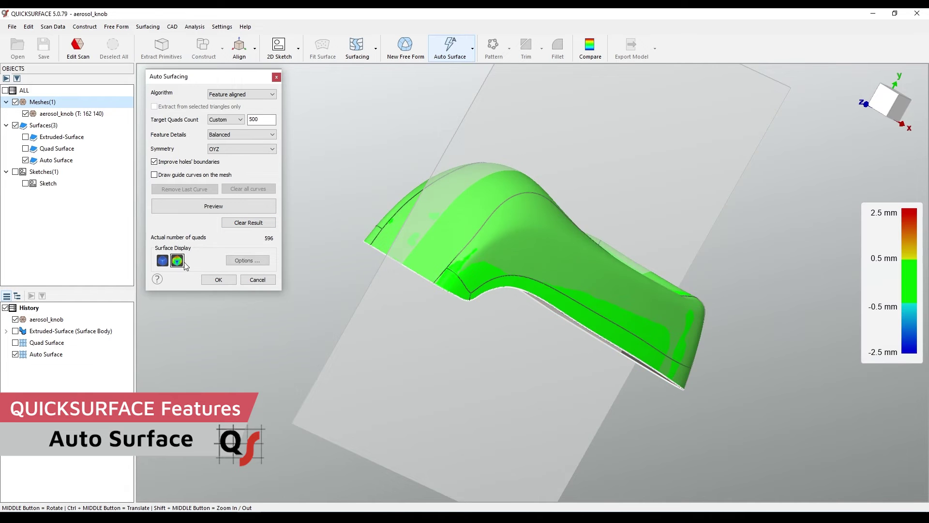
mouse_move(788, 232)
middle_mouse_down()
mouse_move(463, 428)
mouse_move(342, 267)
middle_mouse_up()
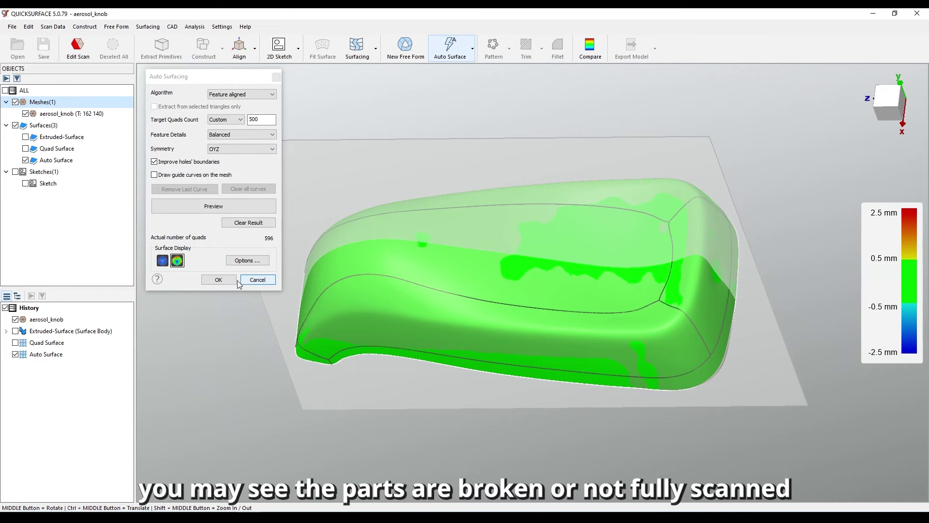
left_click(219, 280)
mouse_move(501, 310)
middle_mouse_down()
mouse_move(624, 129)
mouse_move(572, 282)
mouse_move(550, 261)
mouse_move(510, 260)
middle_mouse_up()
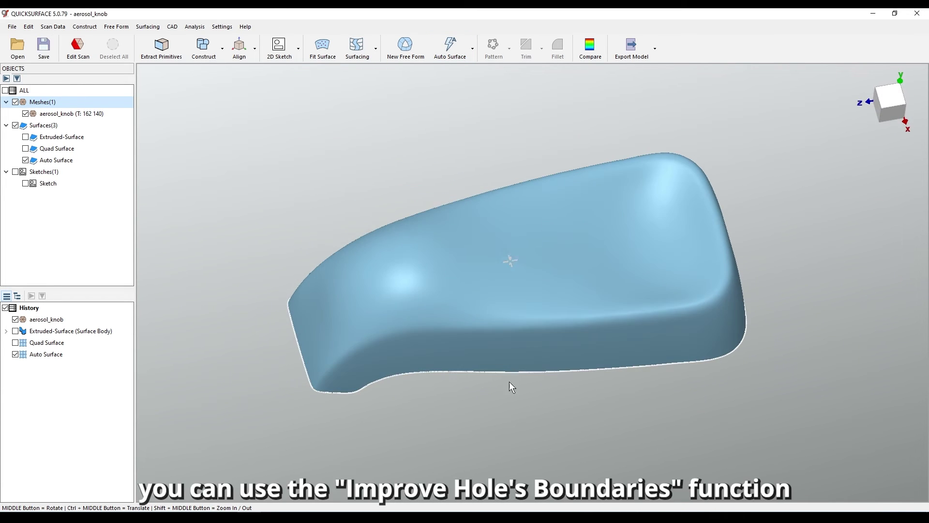
Step: Inspect the Auto Surface's sharp lower edge, toggling it off and on to compare with the scan
mouse_move(509, 382)
middle_mouse_down()
mouse_move(585, 397)
mouse_move(691, 207)
mouse_move(595, 223)
mouse_move(605, 200)
middle_mouse_up()
mouse_move(526, 248)
middle_mouse_down()
mouse_move(523, 202)
mouse_move(509, 218)
middle_mouse_up()
scroll(374, 338, "up", 5, "shift")
mouse_move(400, 334)
middle_mouse_down("ctrl")
mouse_move(532, 349)
mouse_move(676, 248)
mouse_move(676, 205)
middle_mouse_up("ctrl")
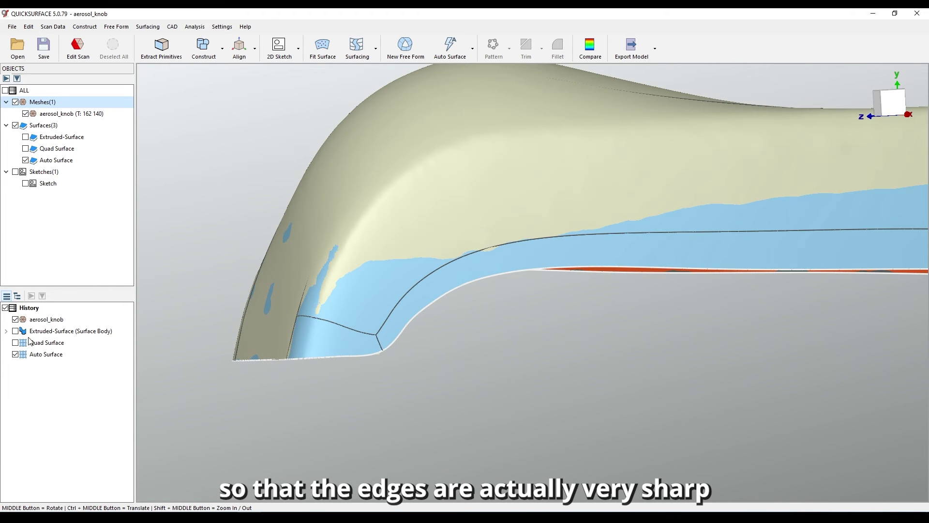
left_click(15, 355)
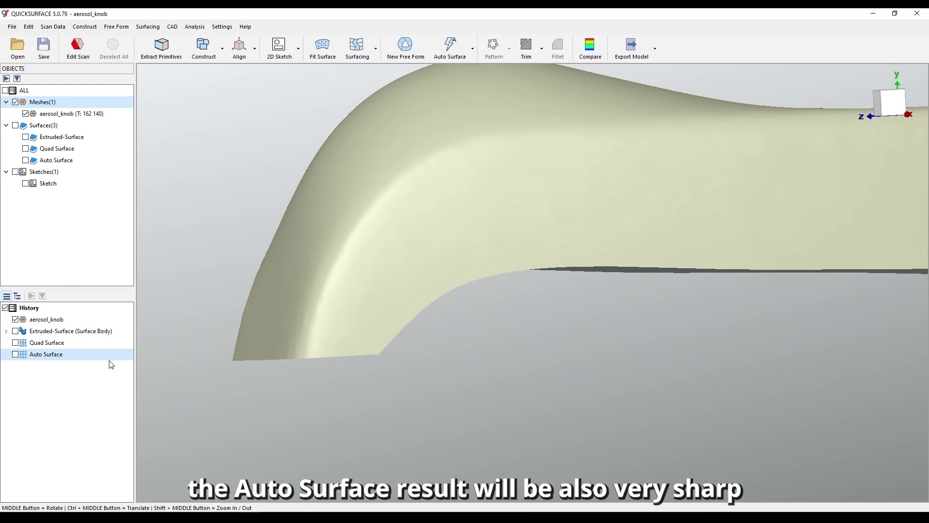
left_click(15, 354)
Step: Double-click the Auto Surface to open it in Edit Surface
middle_click_drag(474, 208, 478, 265)
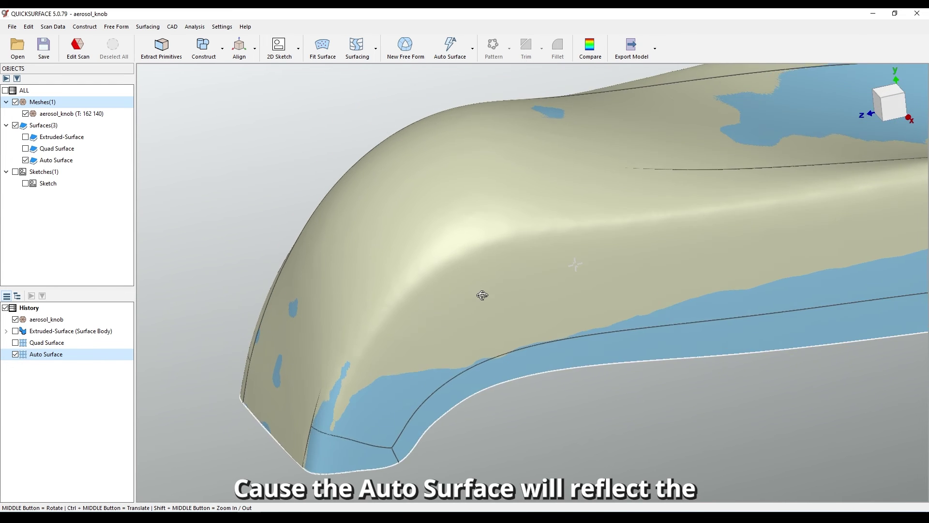
scroll(477, 263, "down", 3)
middle_click_drag(595, 258, 552, 276)
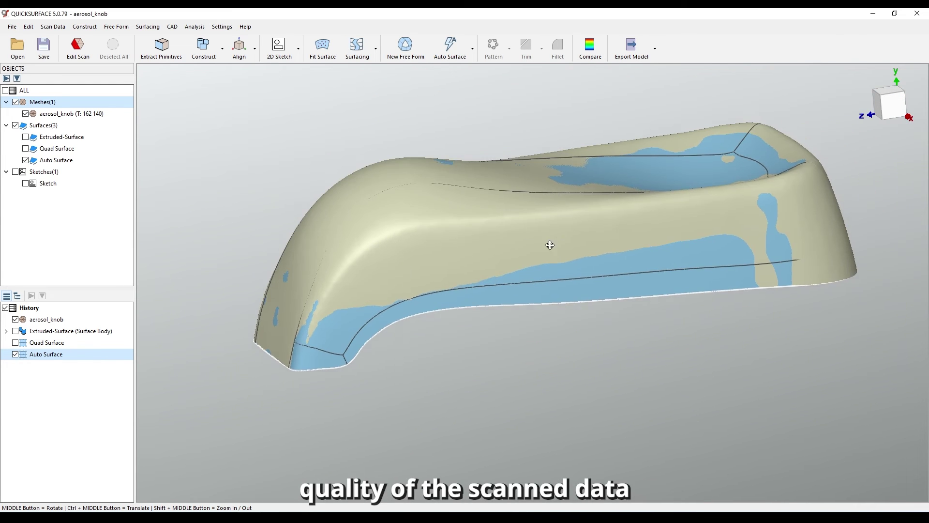
double_click(525, 300)
Step: Offset the control net with the Mesh Display slider and set Snap Mode to OFF
middle_click_drag(537, 233, 320, 298)
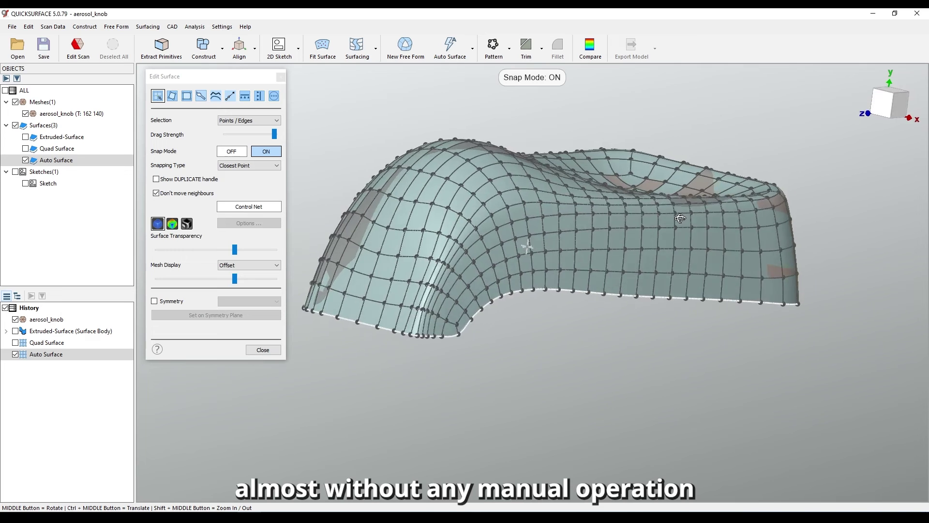
left_click_drag(234, 278, 280, 278)
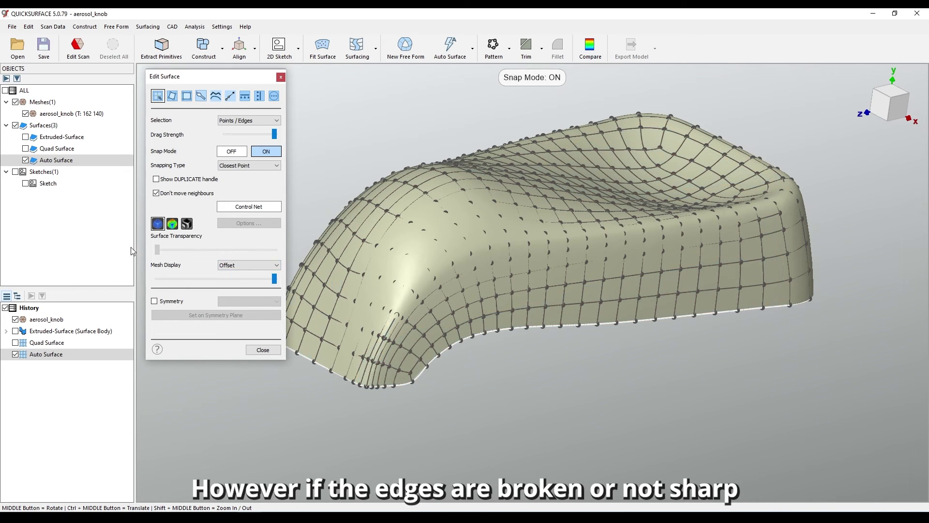
middle_click_drag(649, 266, 614, 281)
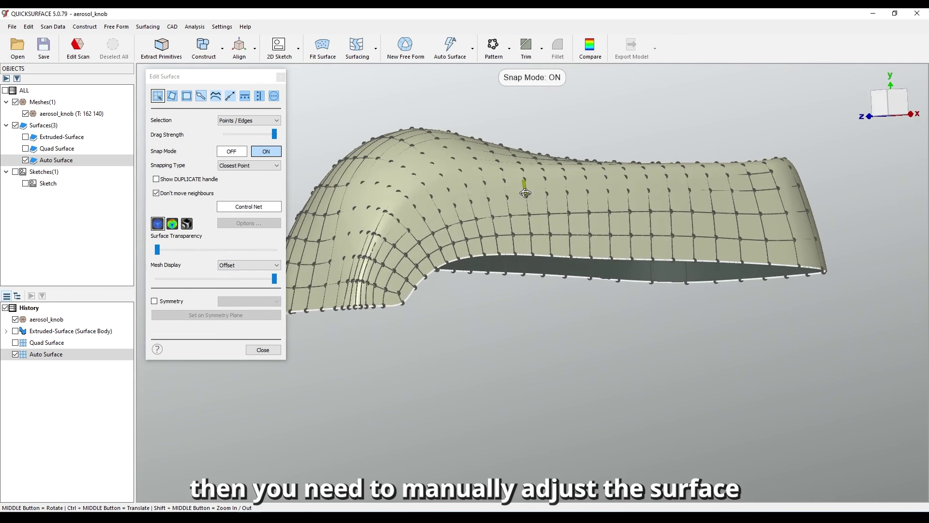
scroll(594, 299, "up", 6)
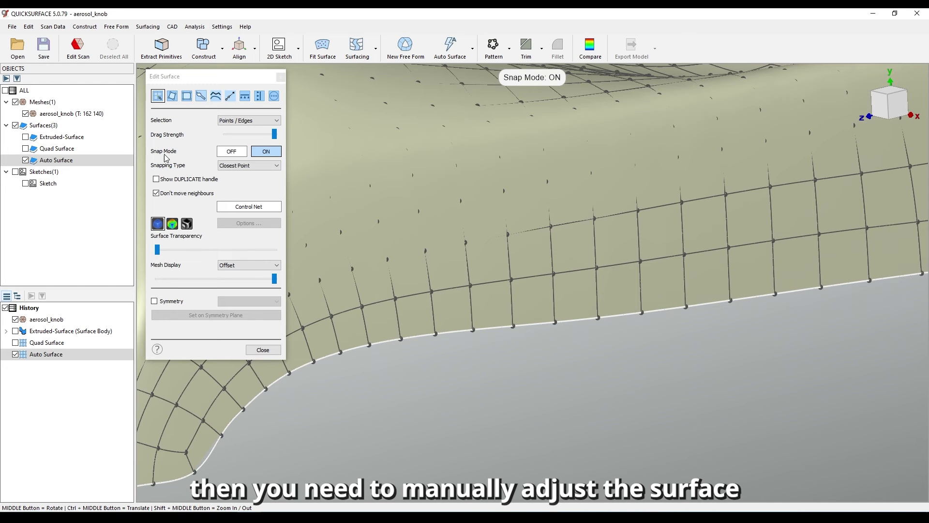
left_click(232, 151)
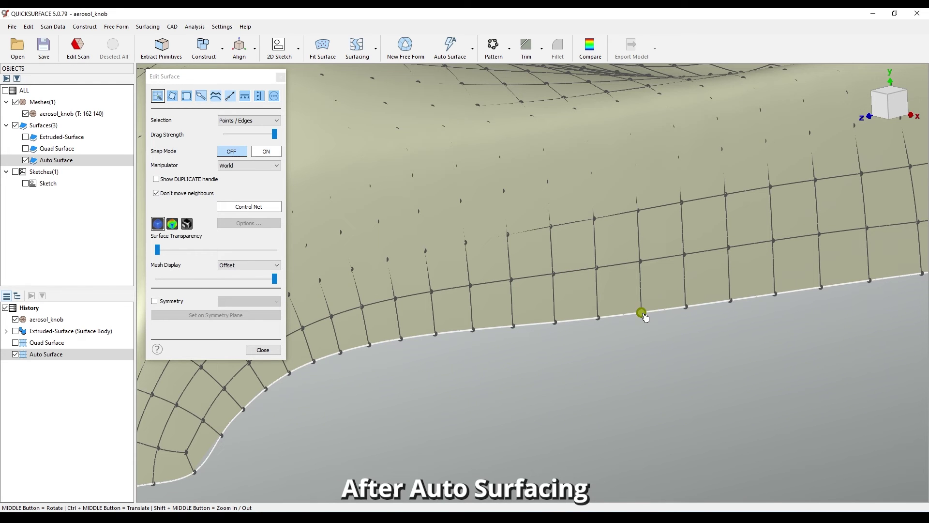
Step: Drag bottom-edge points downward, undo the moves, and select the bottom boundary loop
mouse_move(642, 314)
left_mouse_down()
mouse_move(638, 279)
mouse_move(641, 356)
left_mouse_up()
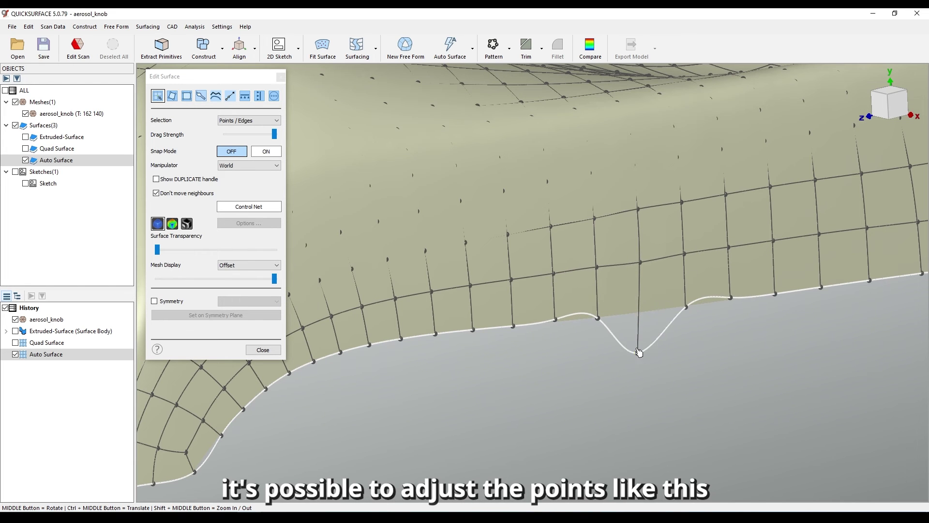
left_click_drag(555, 321, 559, 362)
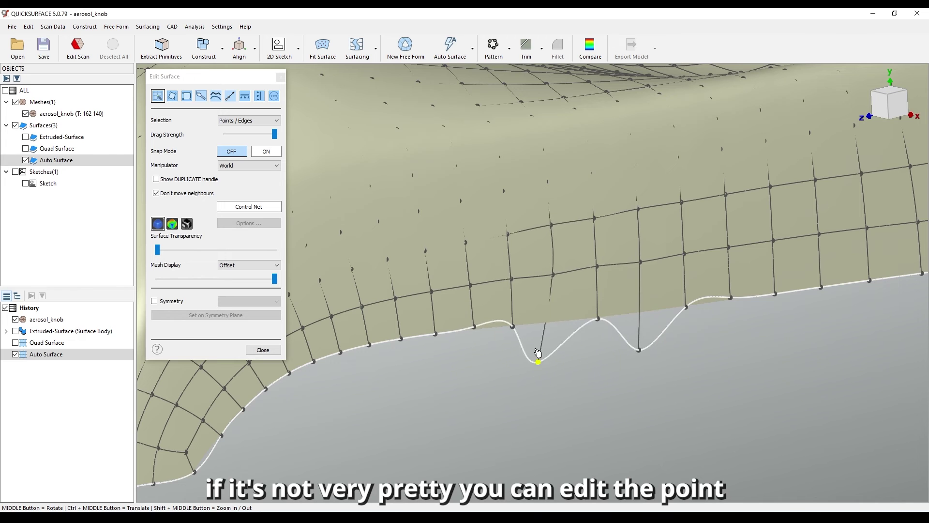
mouse_move(599, 267)
left_mouse_down()
mouse_move(684, 263)
mouse_move(599, 267)
left_mouse_up()
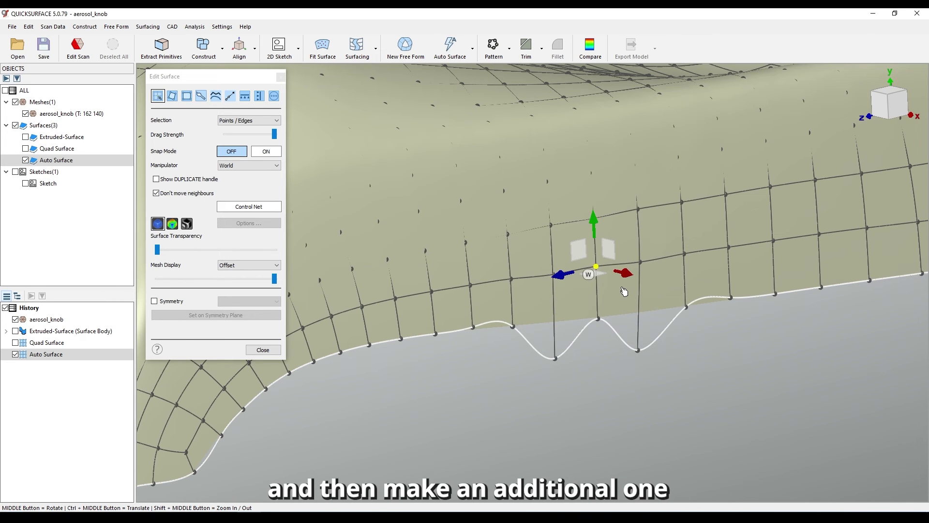
key("ctrl+z")
key("ctrl+z")
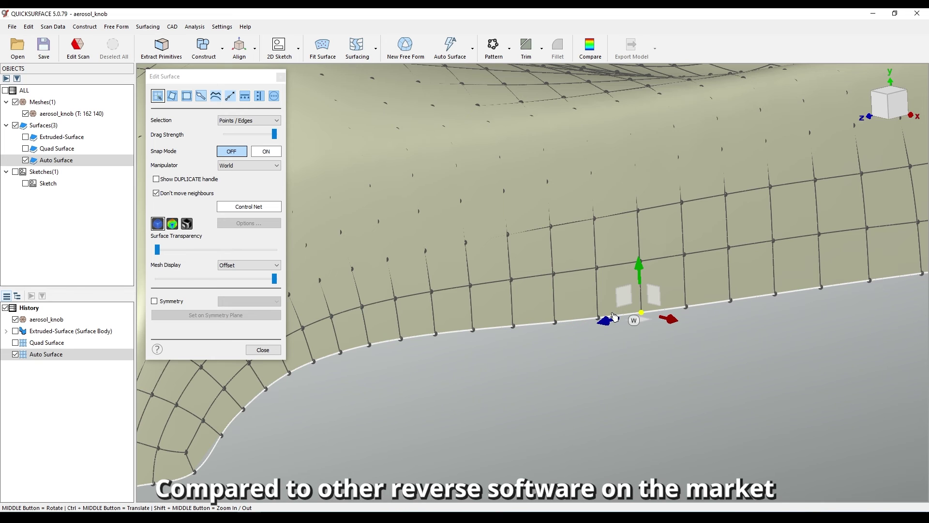
double_click(623, 319)
scroll(624, 320, "down", 5)
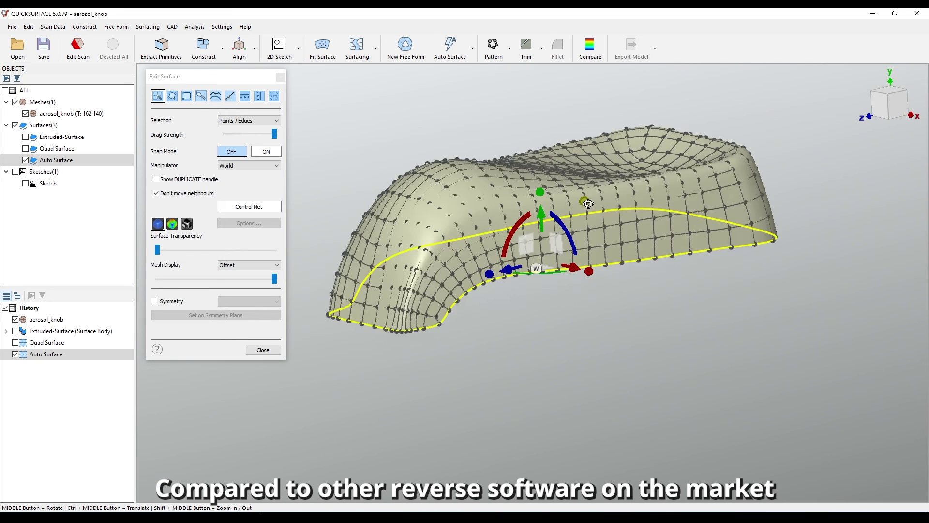
mouse_move(623, 320)
middle_mouse_down()
mouse_move(625, 331)
mouse_move(586, 224)
middle_mouse_up()
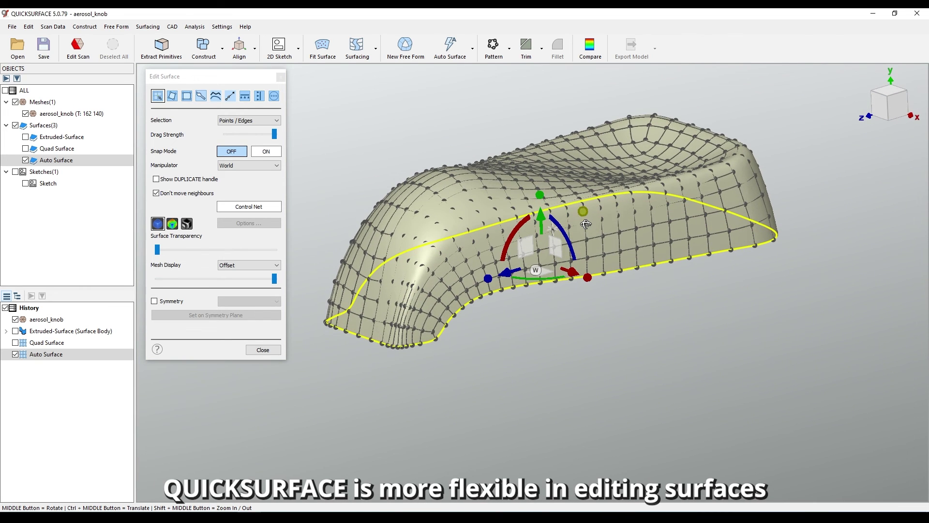
Step: Use Extend edge to drag the selected bottom boundary outward into an extra row of faces
left_click(230, 97)
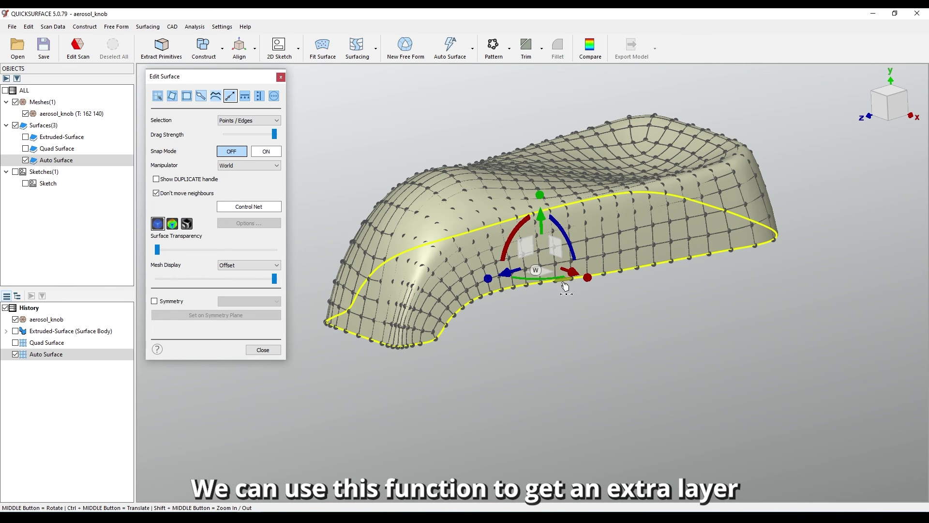
left_click_drag(565, 285, 563, 306)
mouse_move(555, 283)
middle_mouse_down()
mouse_move(521, 317)
mouse_move(502, 203)
mouse_move(450, 218)
mouse_move(465, 210)
mouse_move(751, 234)
middle_mouse_up()
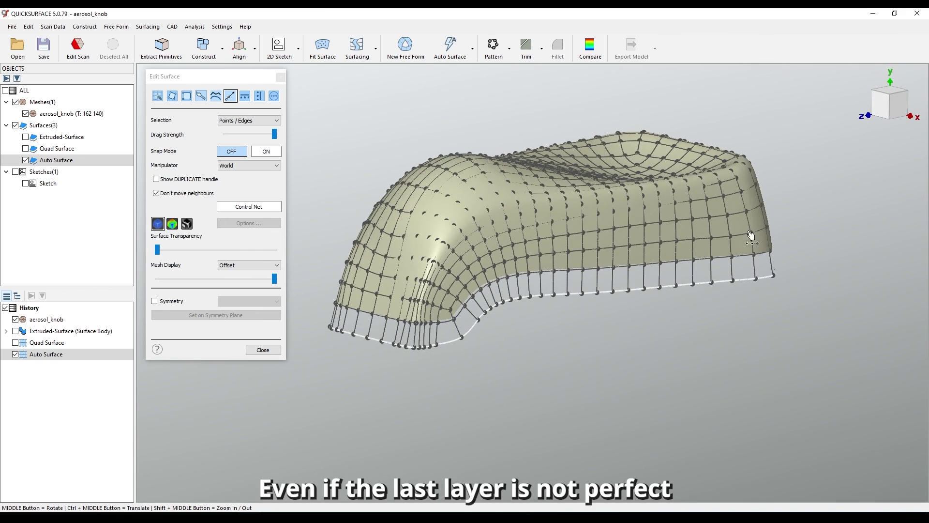
middle_click_drag(679, 237, 721, 249)
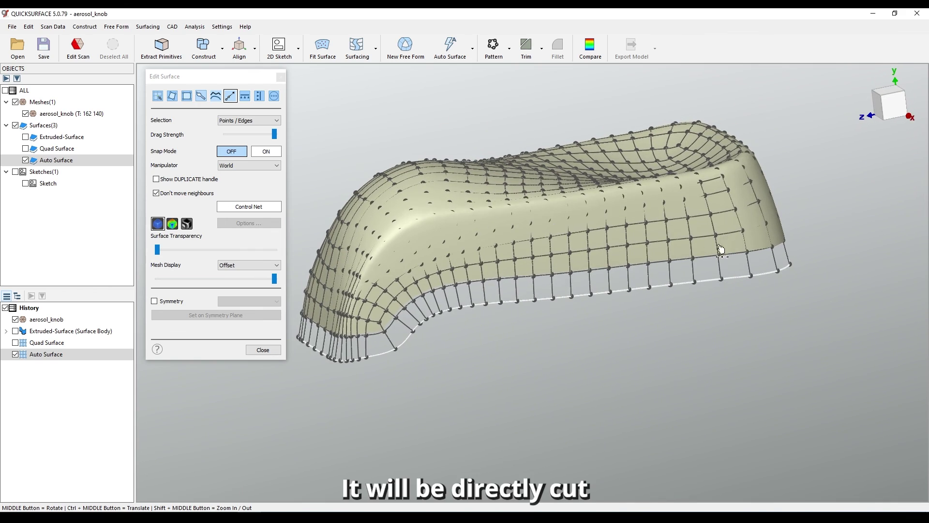
left_click(263, 350)
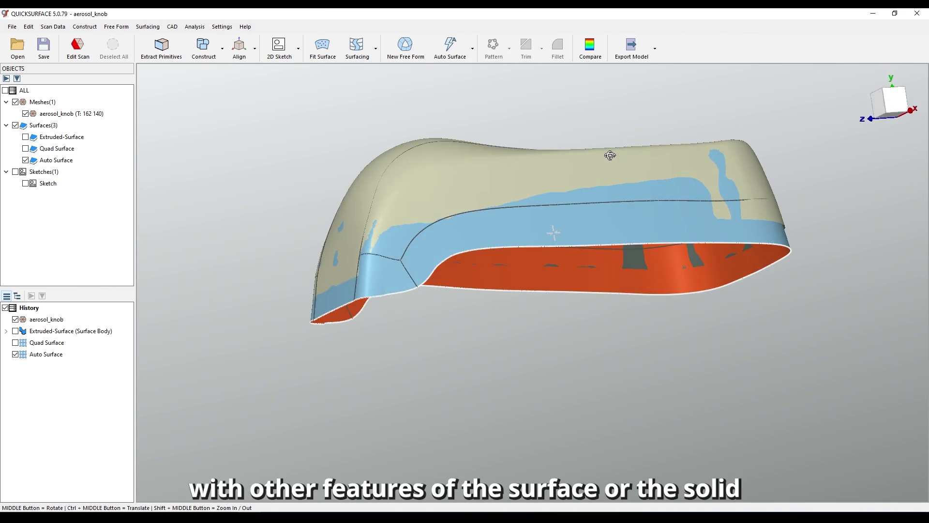